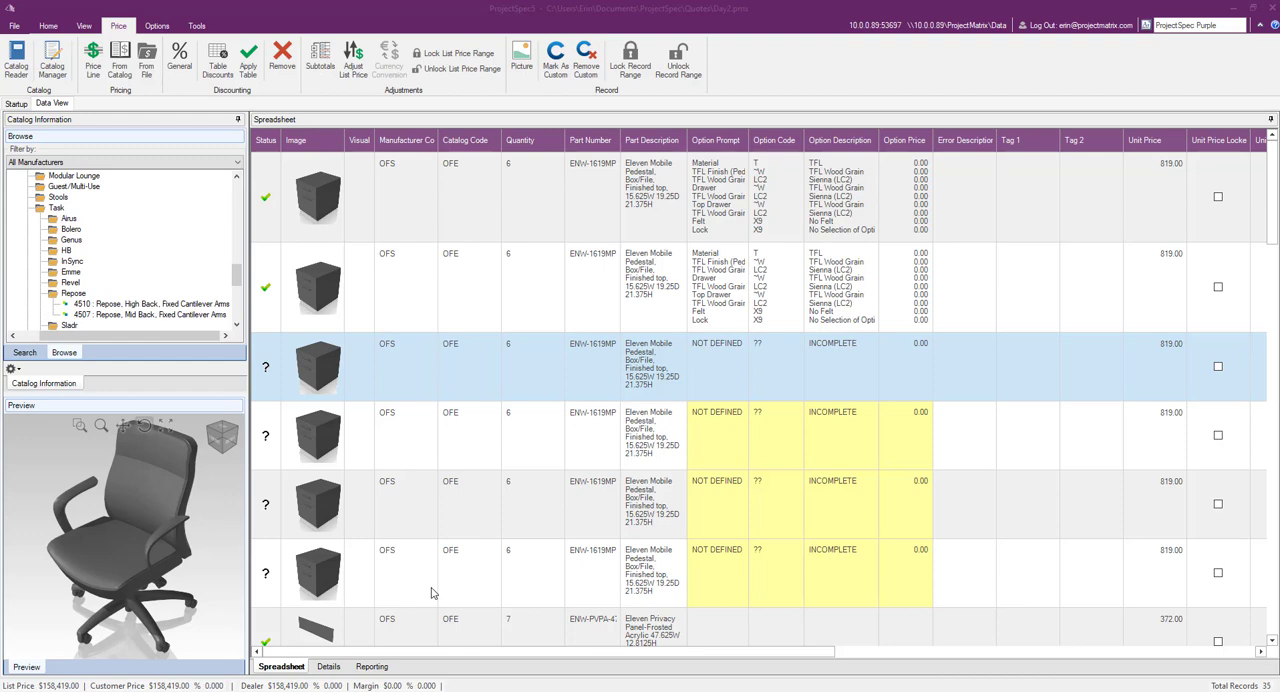
# Step: Enable Auto Options for optioning the specification
pyautogui.click(156, 25)
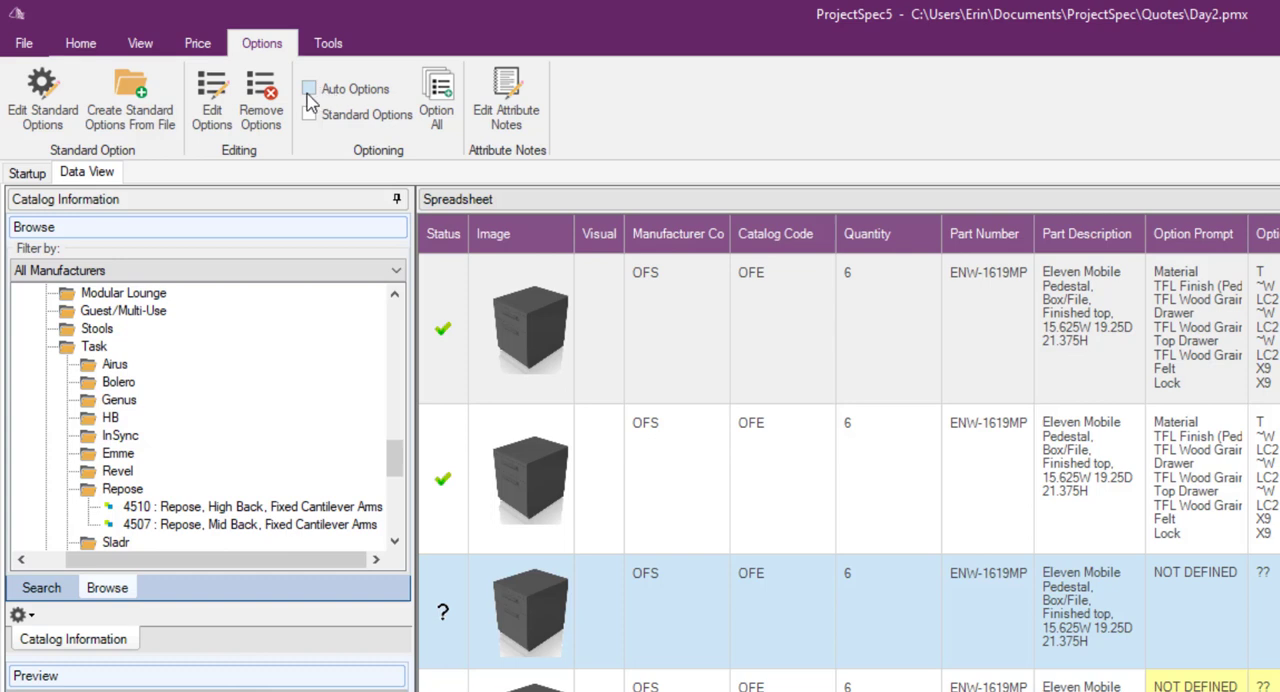
pyautogui.click(308, 90)
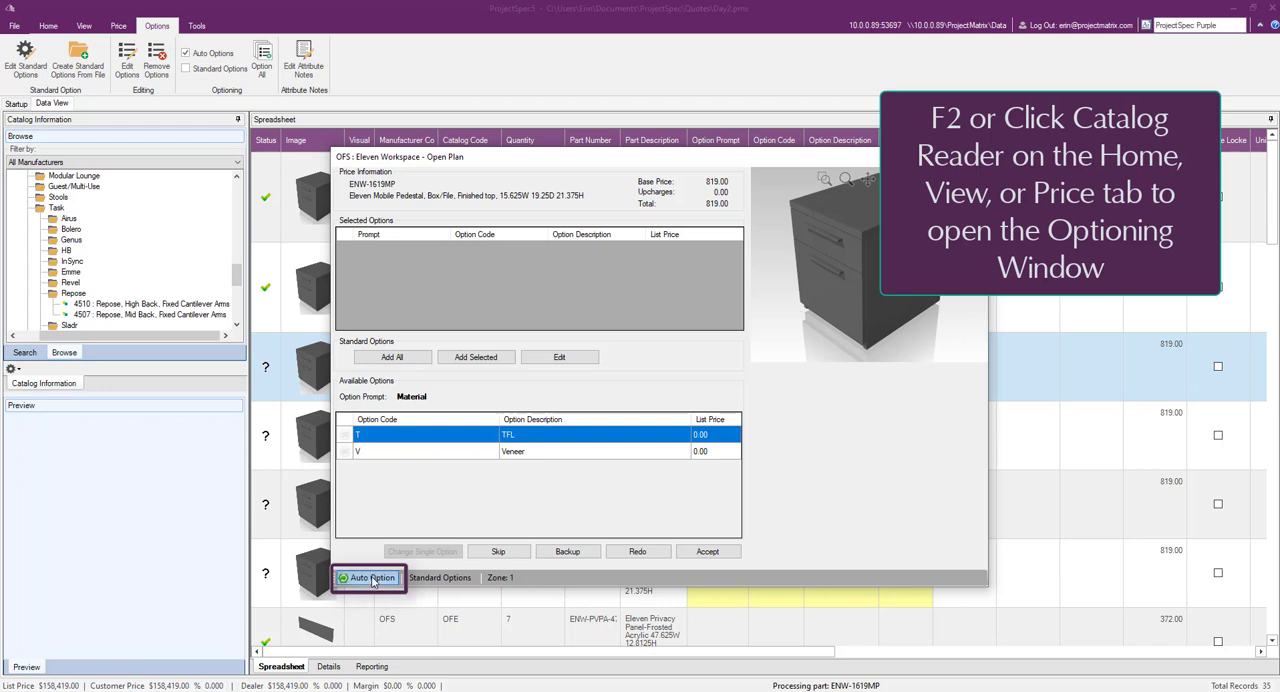
# Step: Toggle Auto Option off and on again in the pedestal's optioning window
pyautogui.click(384, 584)
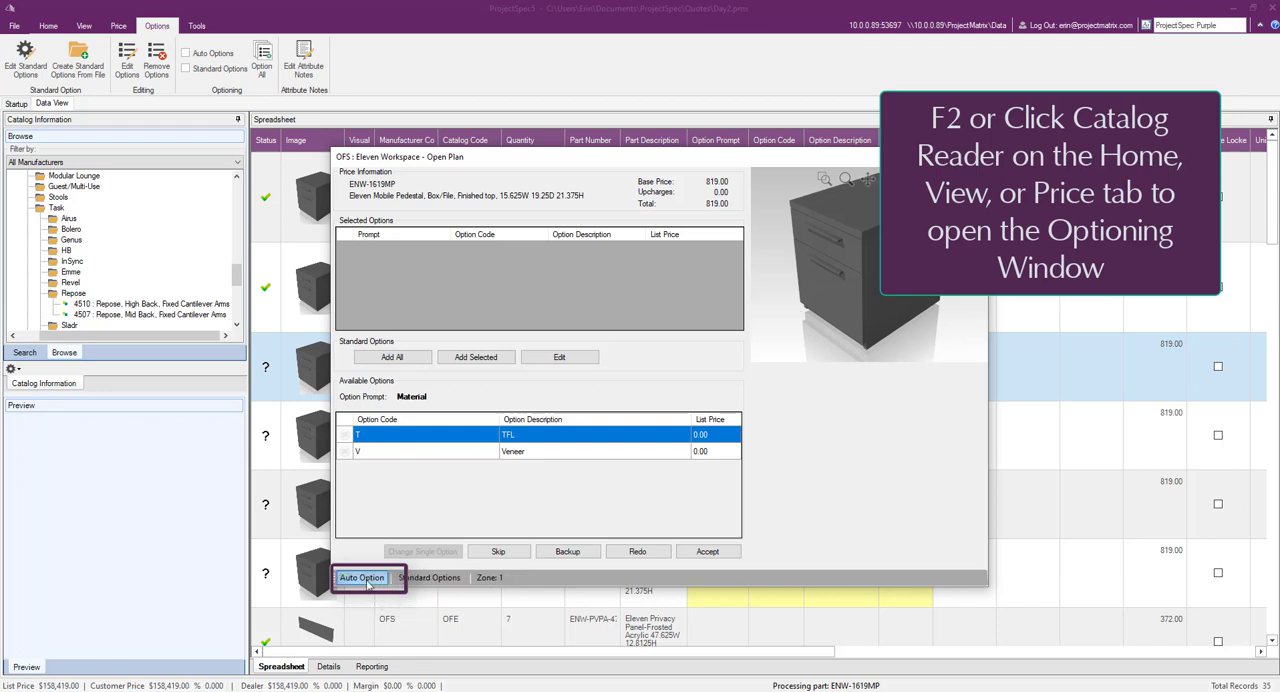
pyautogui.click(366, 582)
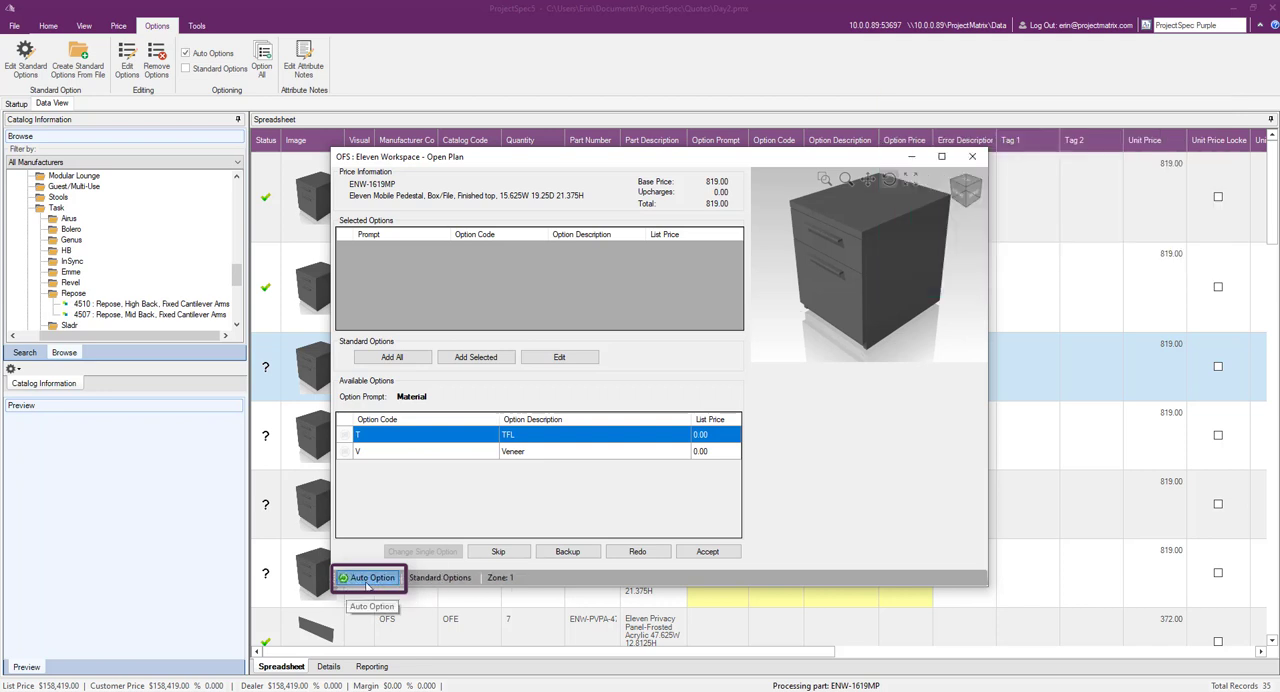
pyautogui.click(376, 584)
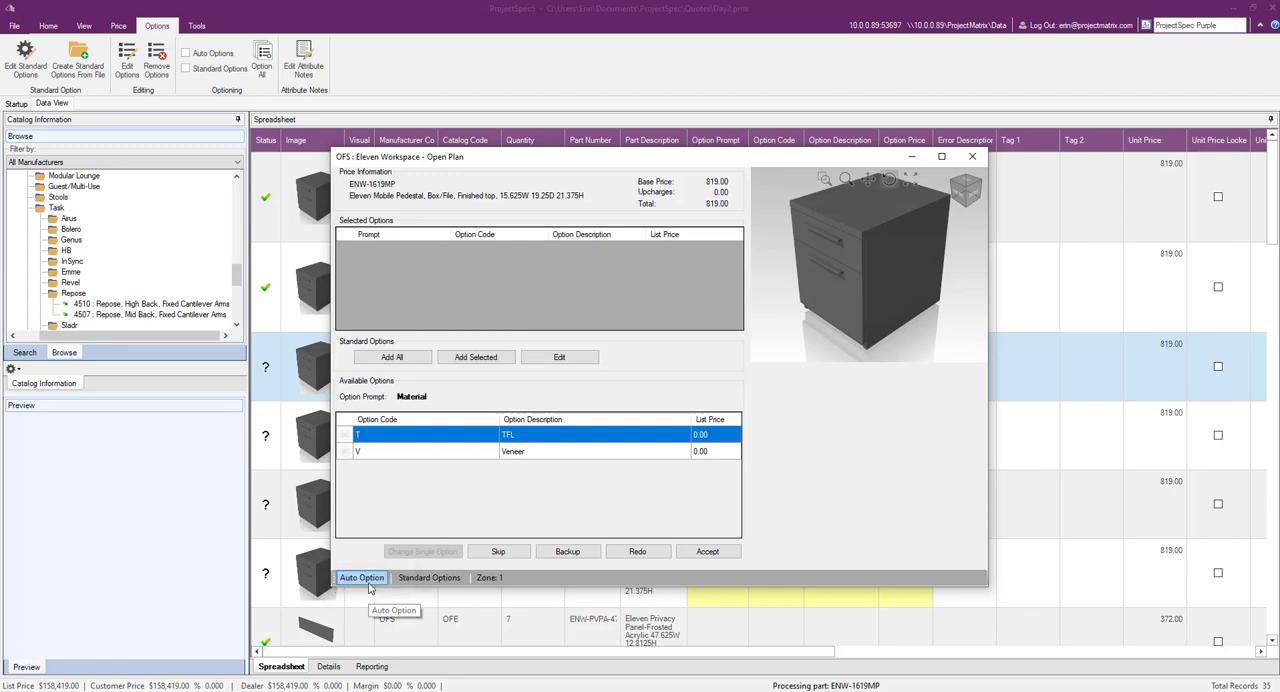
pyautogui.click(367, 582)
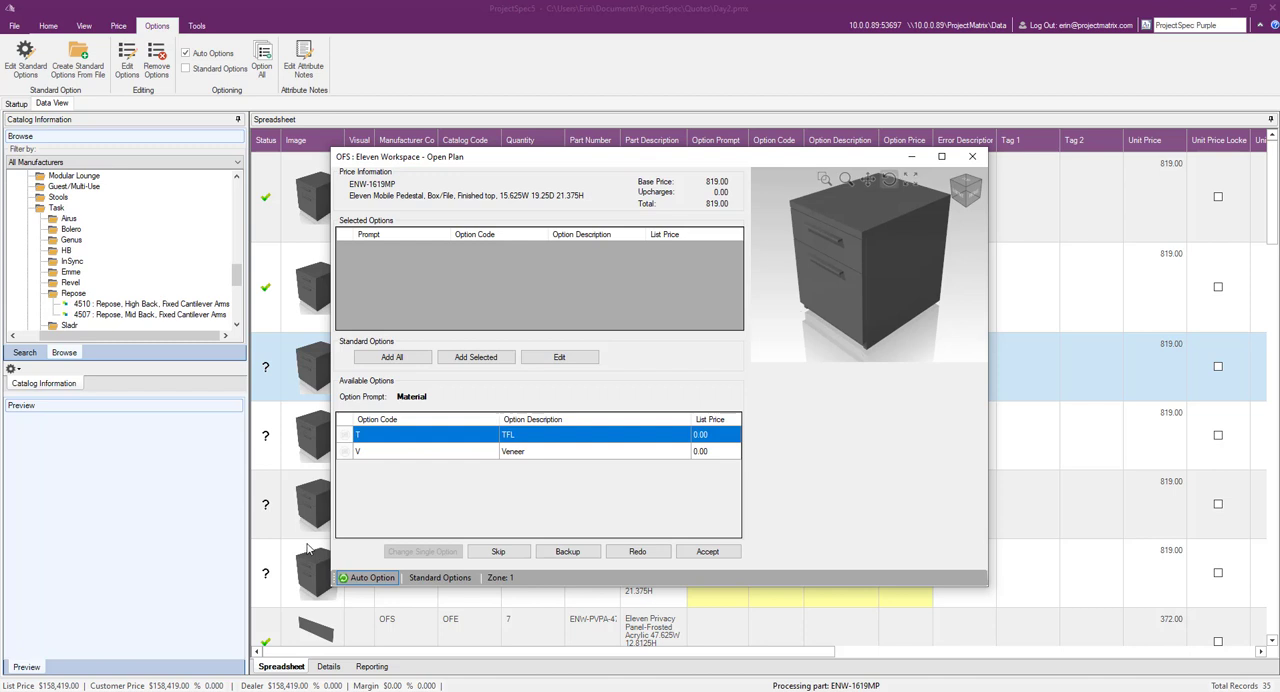
# Step: Option the ENW-1619MP pedestal with TFL material, TFL Wood Grain finish, Sienna (LC2), No Felt and No Selection of Option for the lock
pyautogui.doubleClick(558, 443)
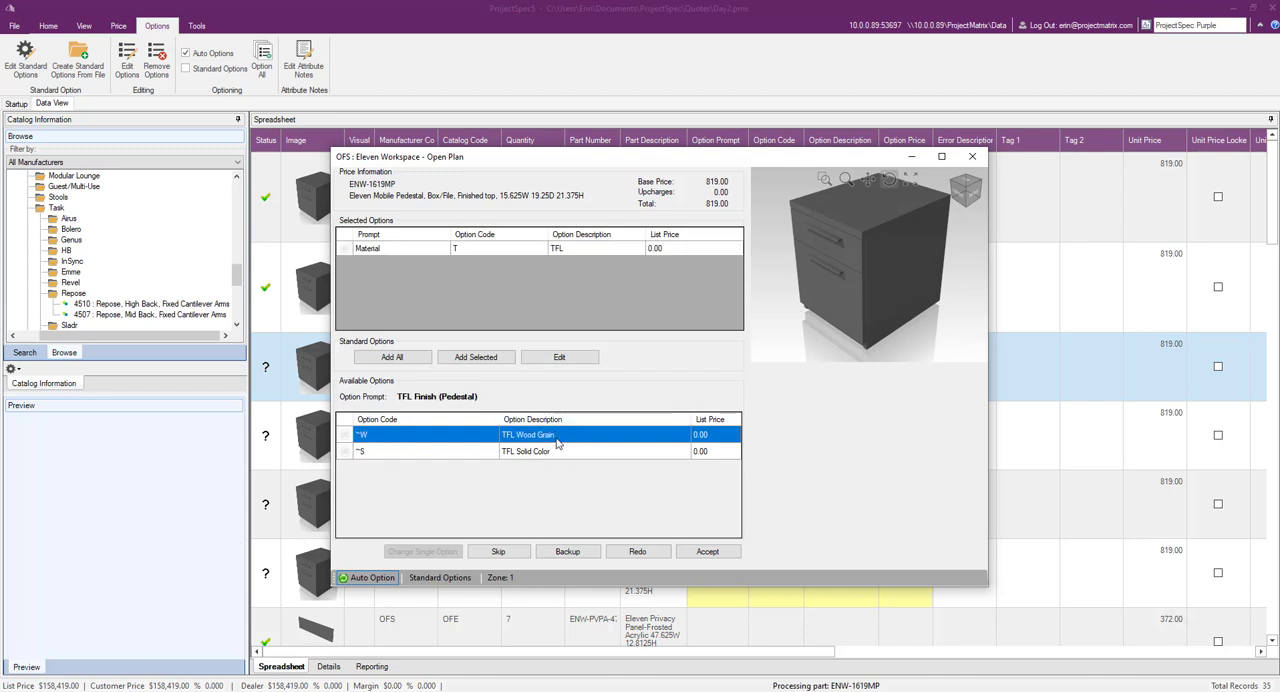
pyautogui.doubleClick(557, 440)
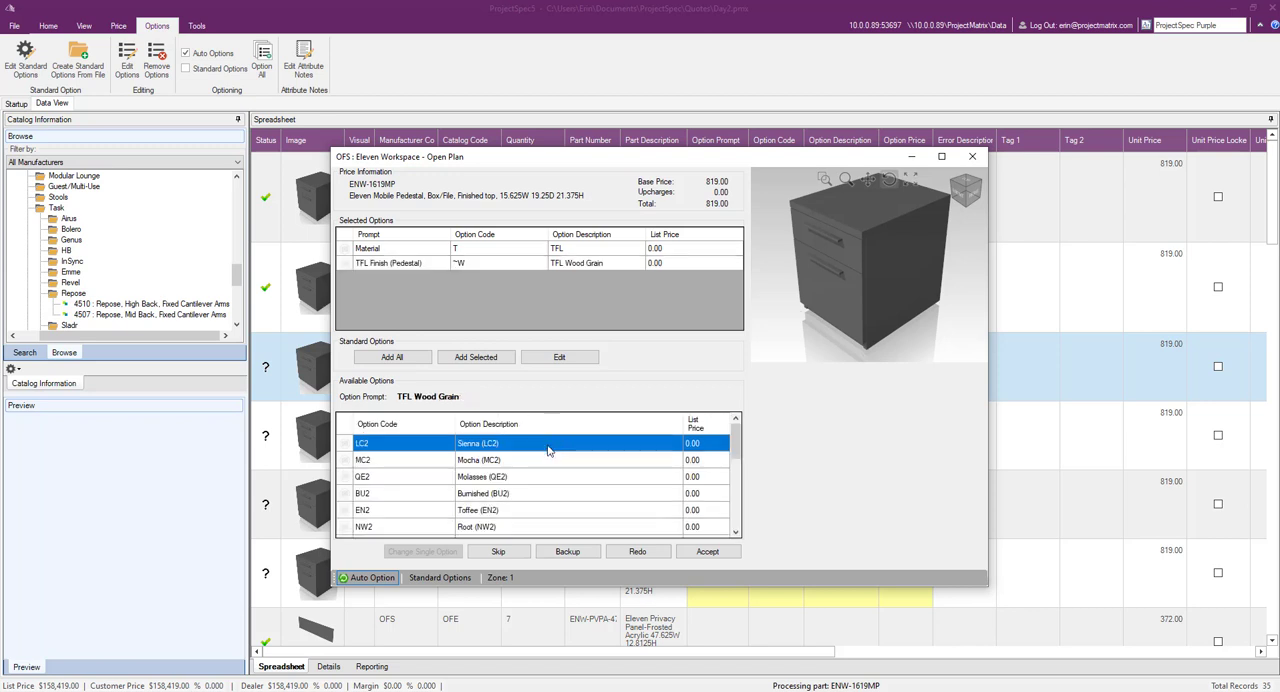
pyautogui.doubleClick(548, 450)
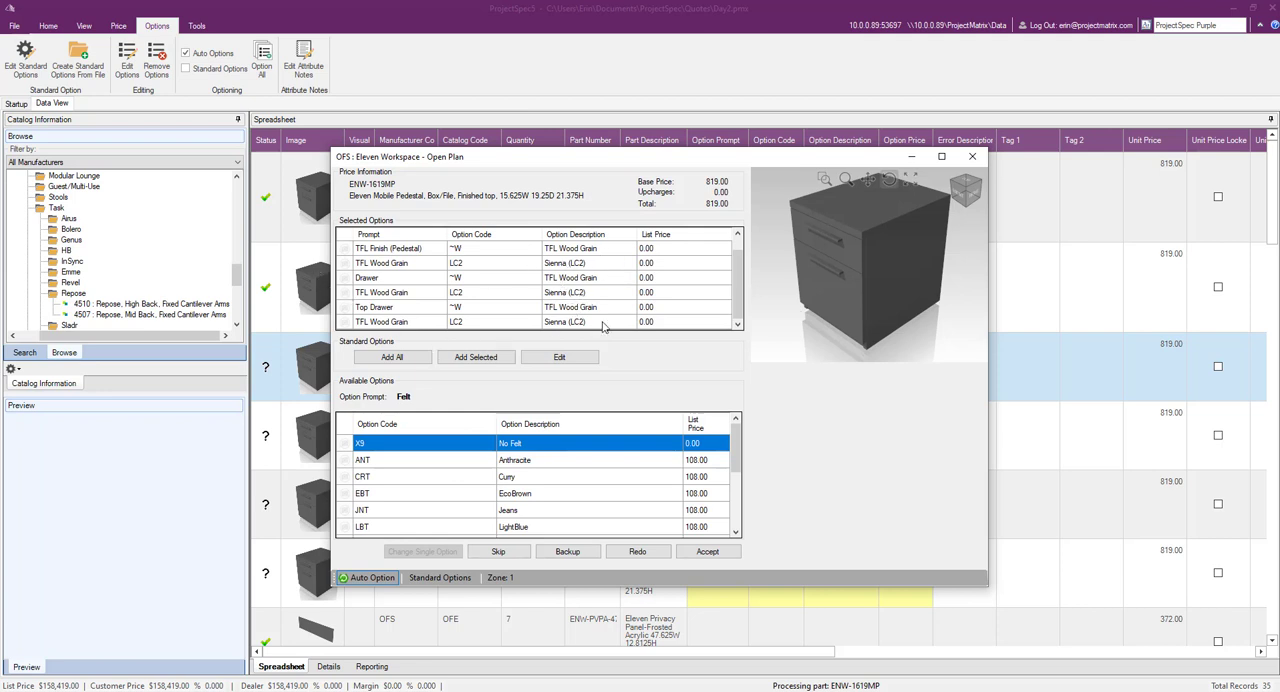
pyautogui.doubleClick(560, 446)
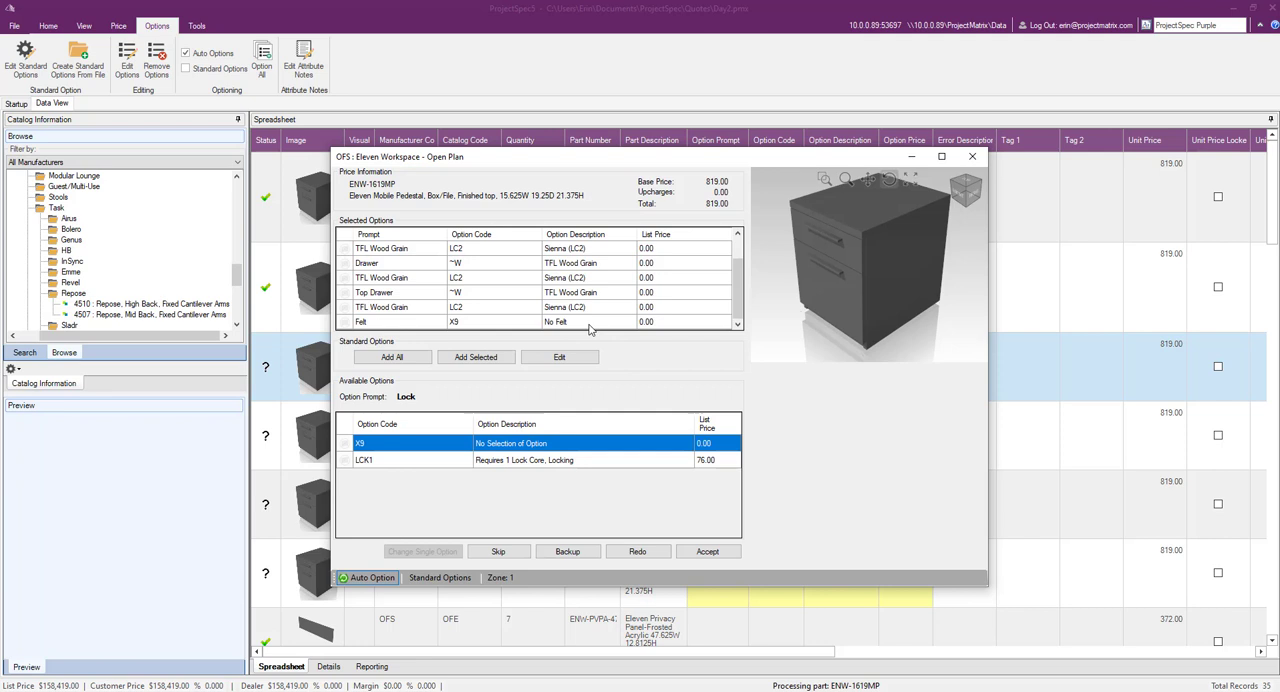
pyautogui.doubleClick(513, 450)
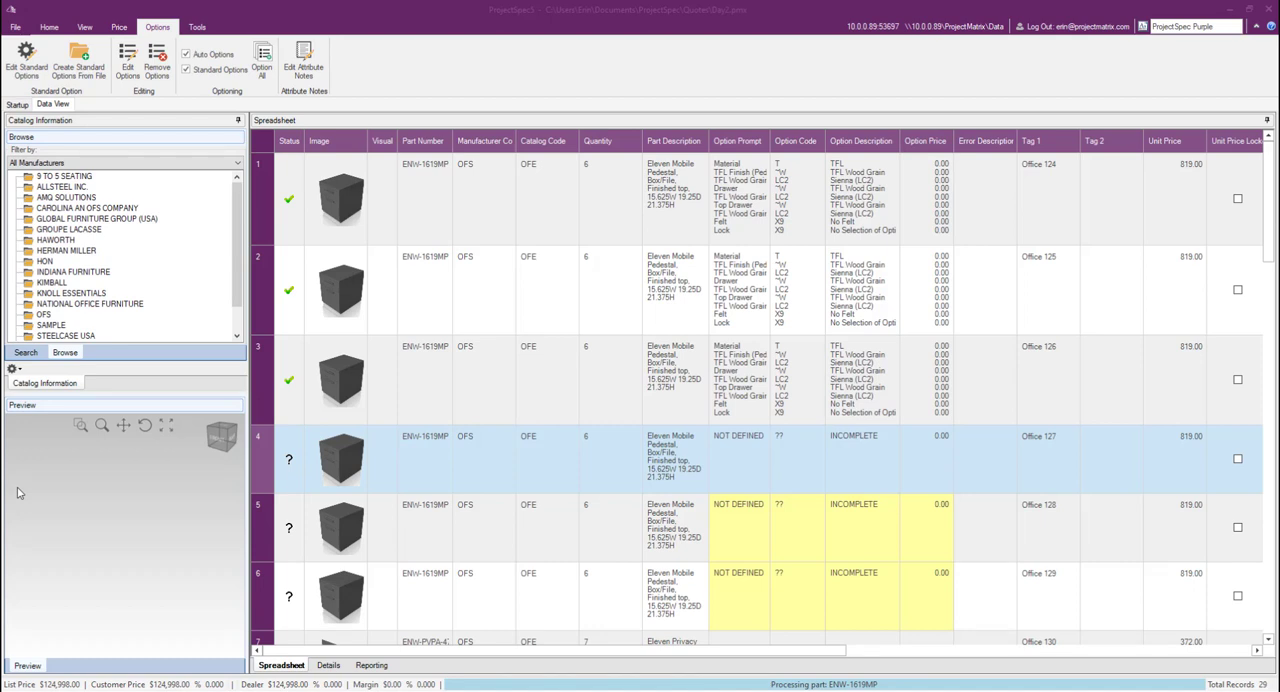
# Step: Open the optioning window for record 4, and toggle the Standard Options setting off and on again
pyautogui.click(613, 465)
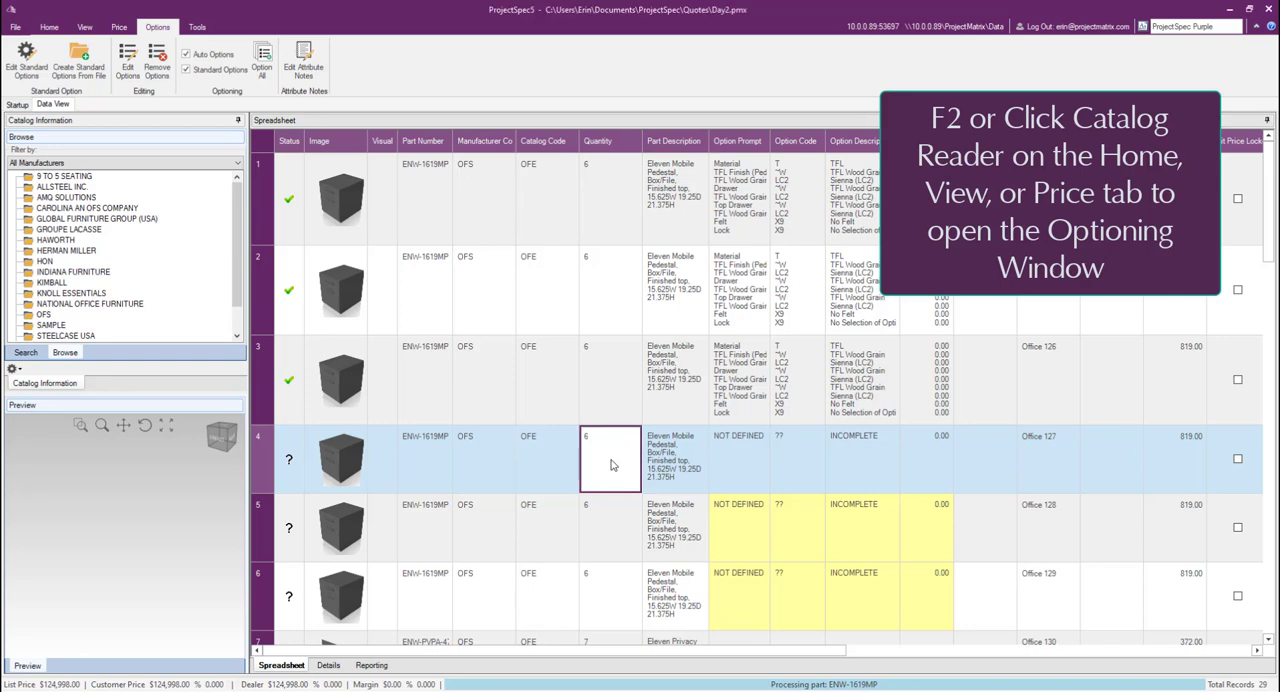
pyautogui.press('F2')
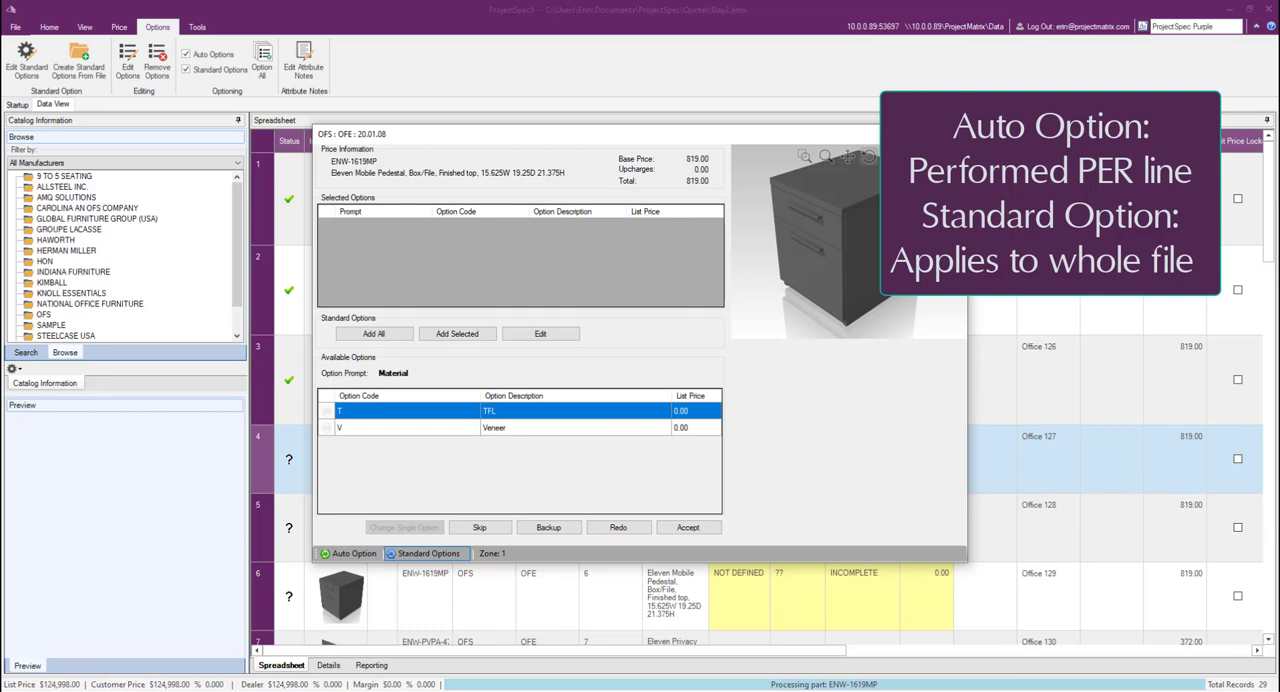
pyautogui.click(219, 72)
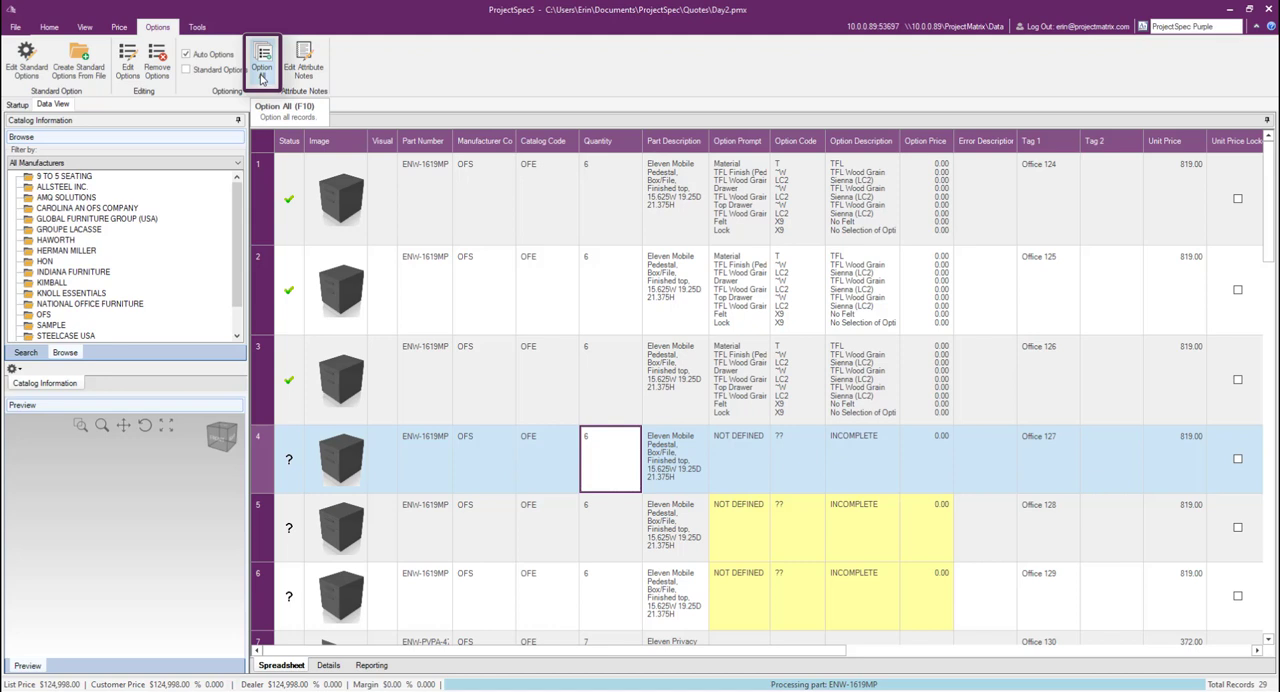
pyautogui.click(261, 78)
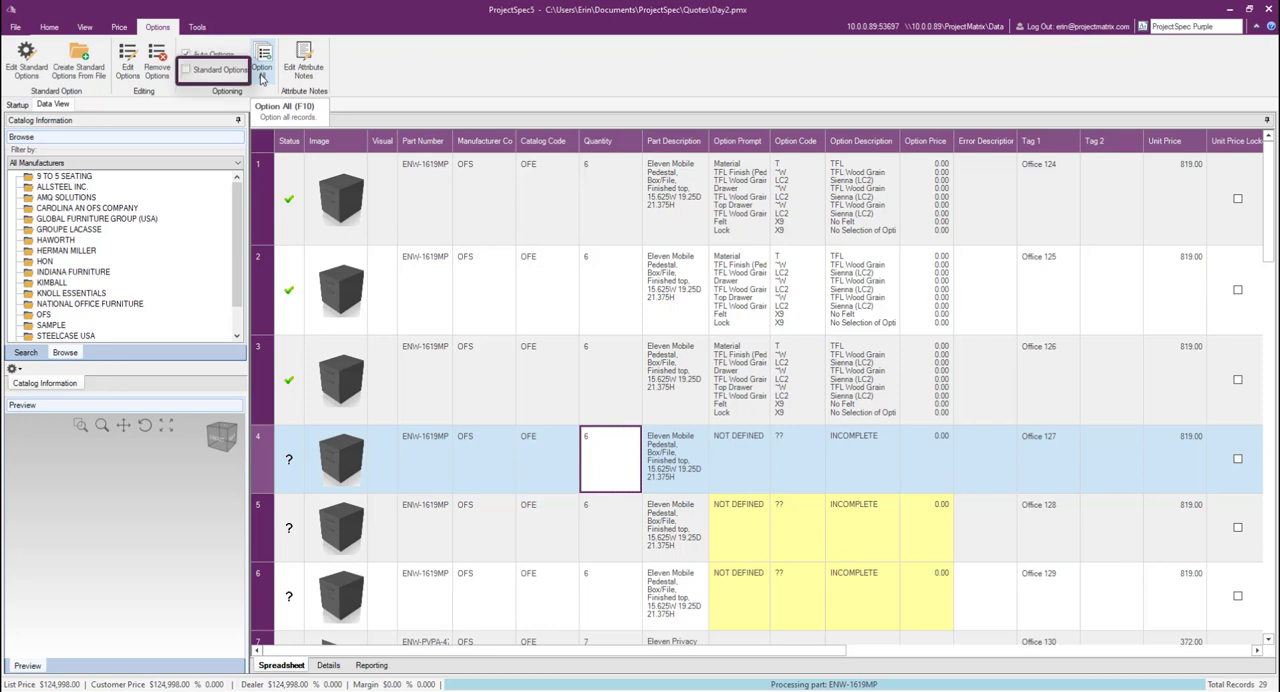
pyautogui.click(232, 77)
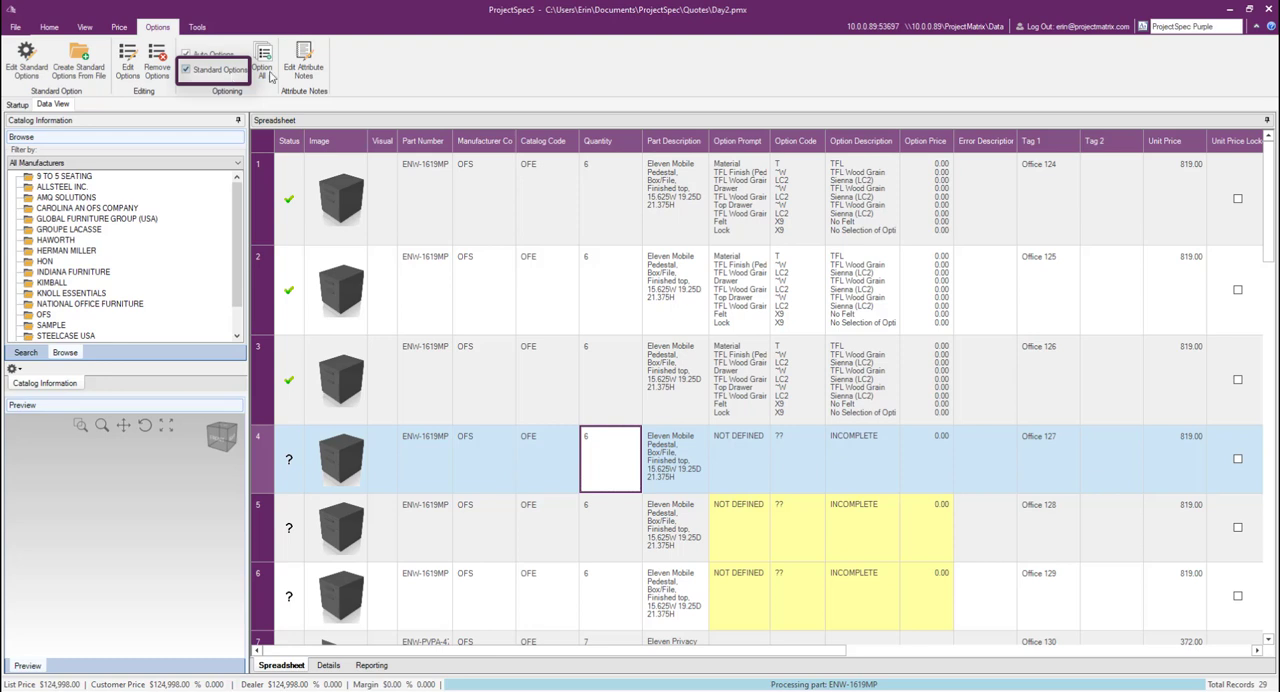
# Step: Switch Standard Options and Auto Option off and back on within record 4's optioning window, and close it without choosing options
pyautogui.click(557, 462)
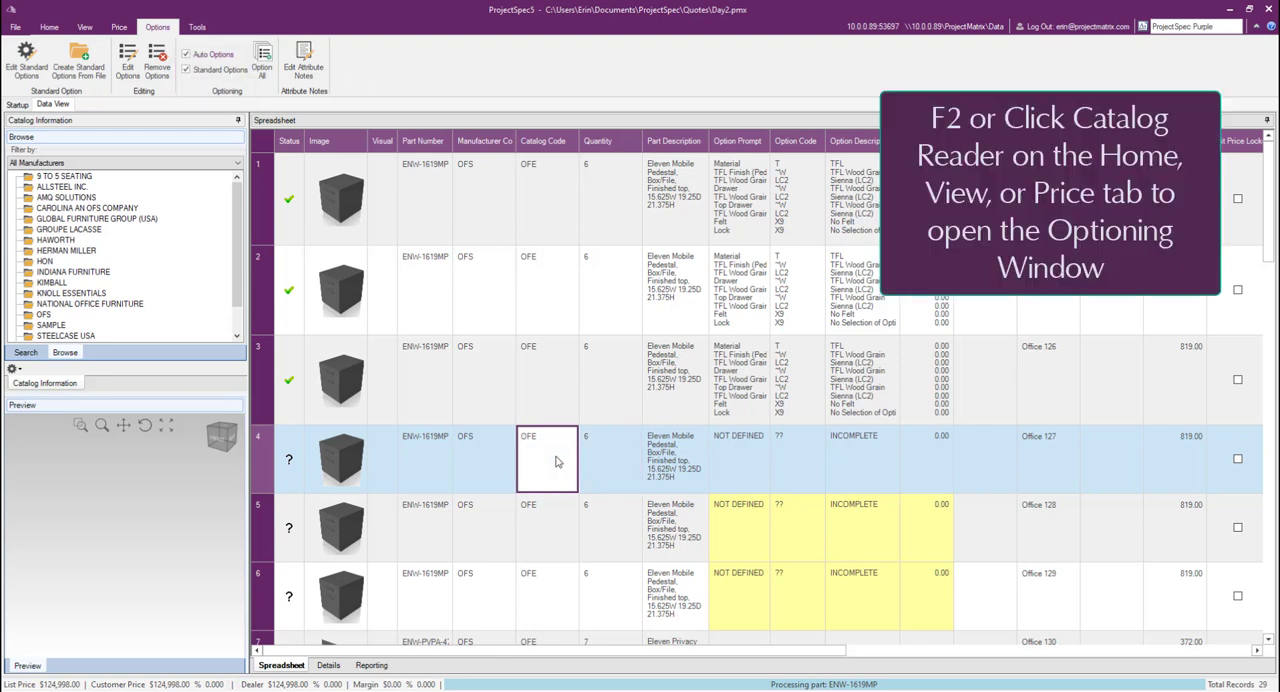
pyautogui.press('F2')
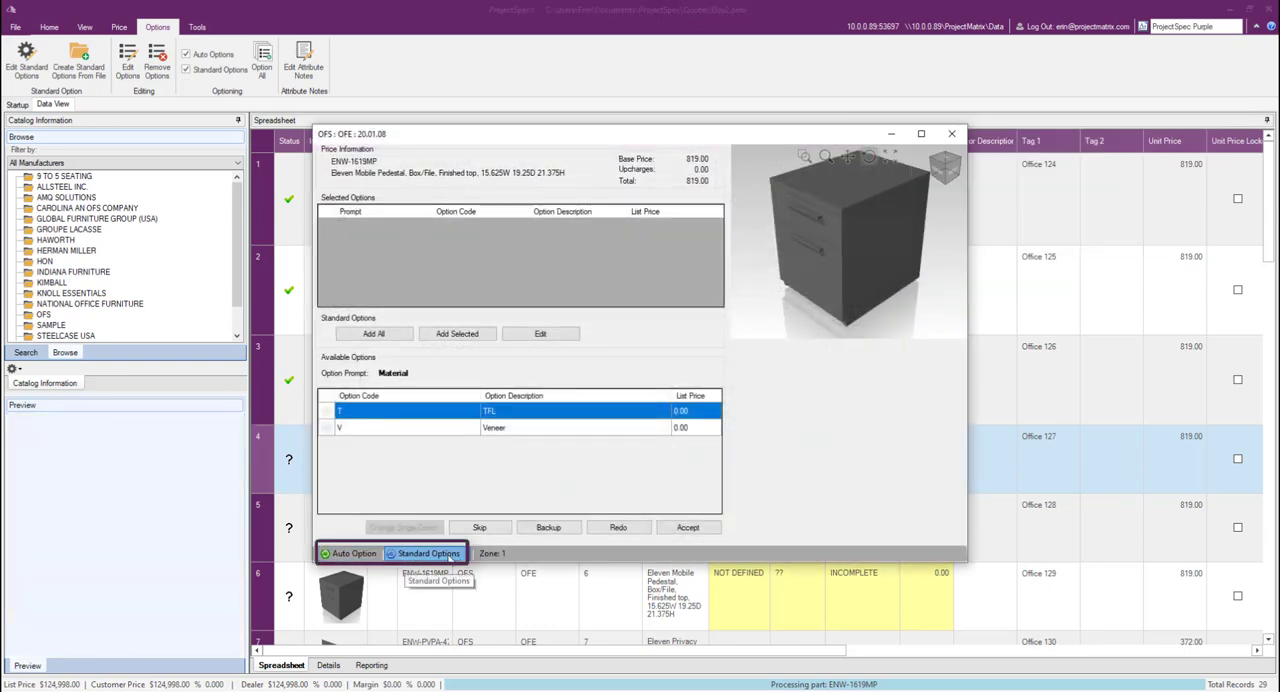
pyautogui.click(449, 555)
pyautogui.click(449, 555)
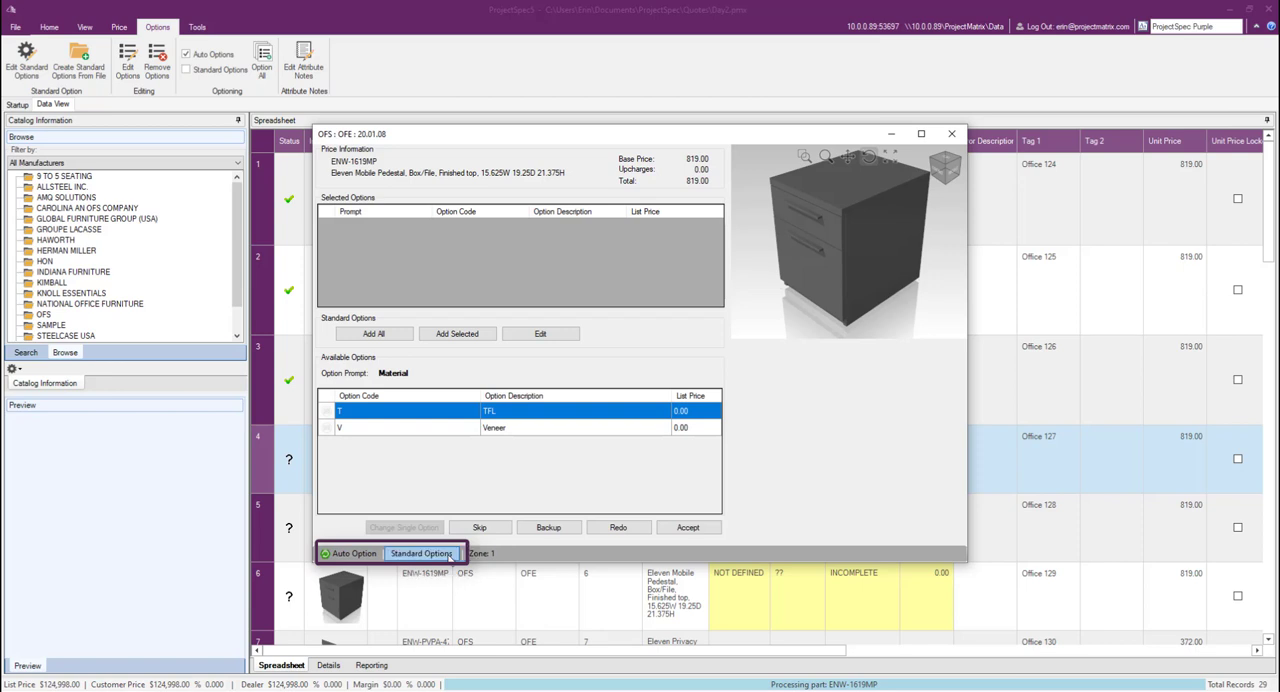
pyautogui.click(449, 556)
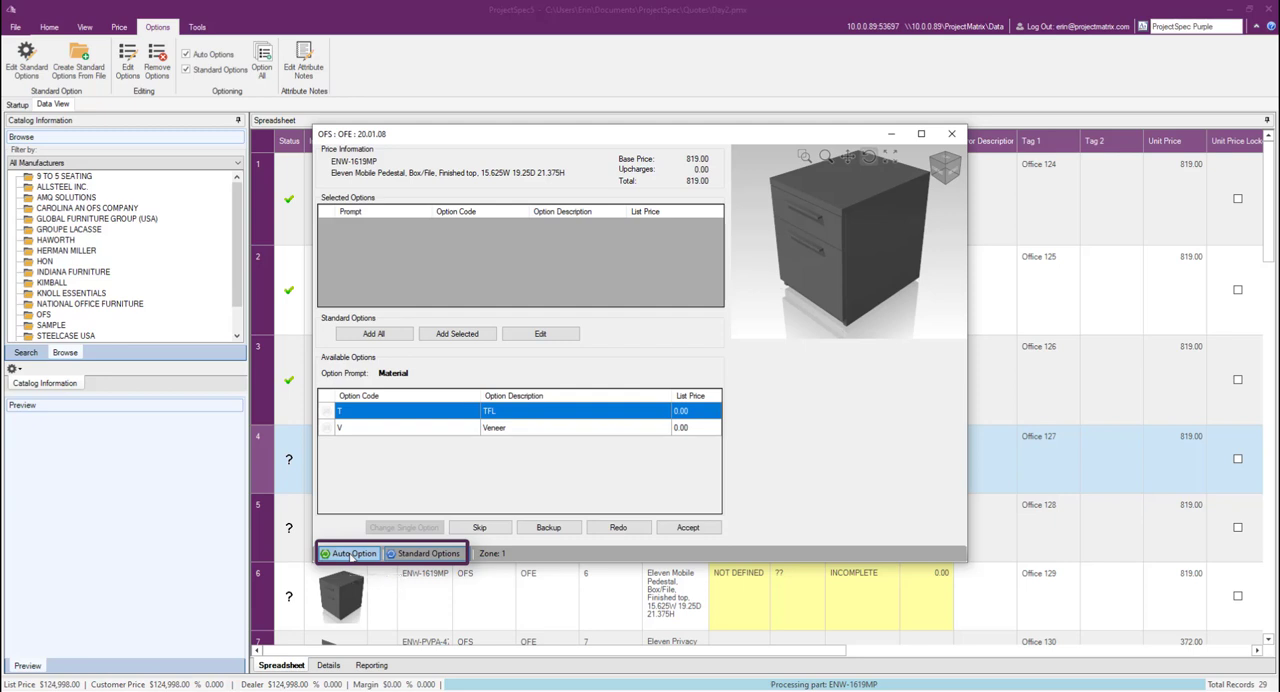
pyautogui.click(351, 557)
pyautogui.click(351, 554)
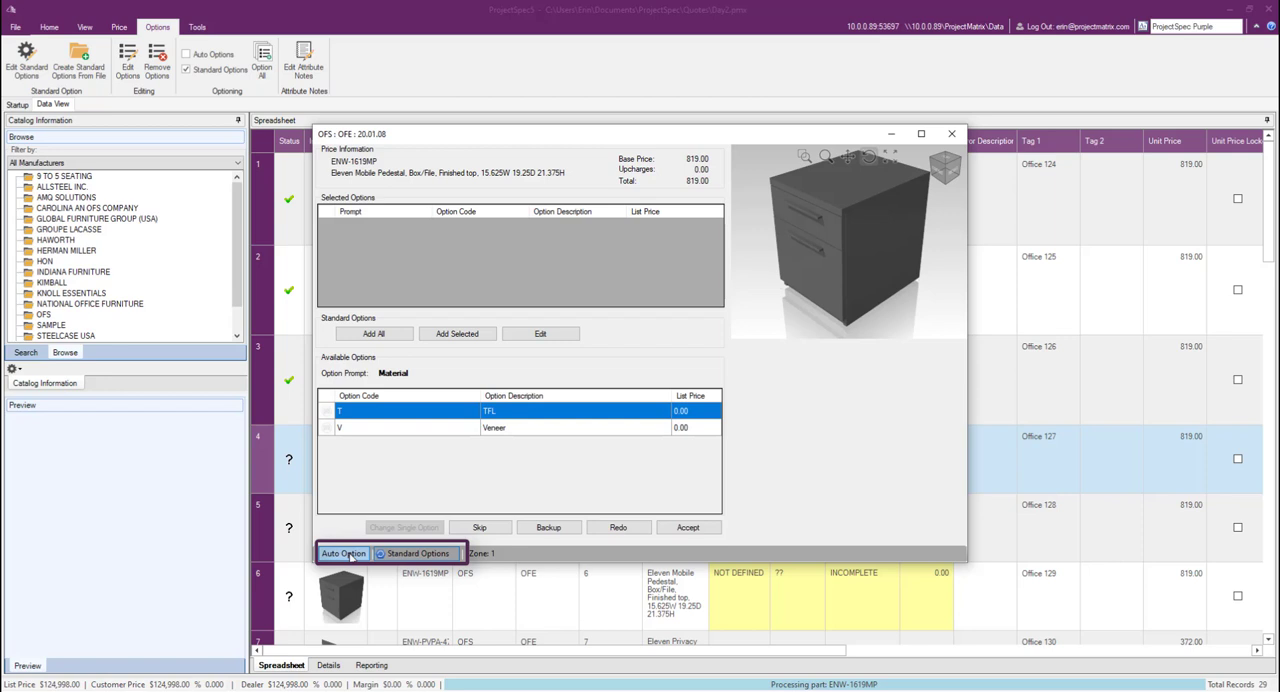
pyautogui.click(351, 556)
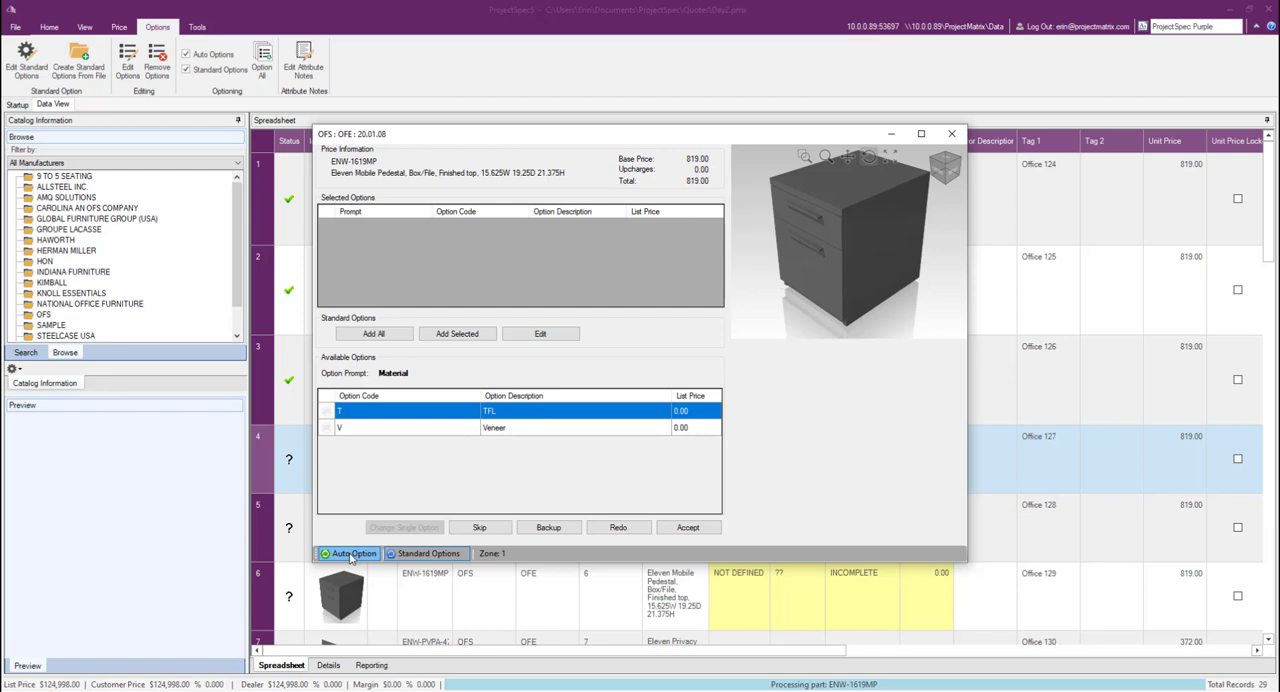
pyautogui.click(951, 134)
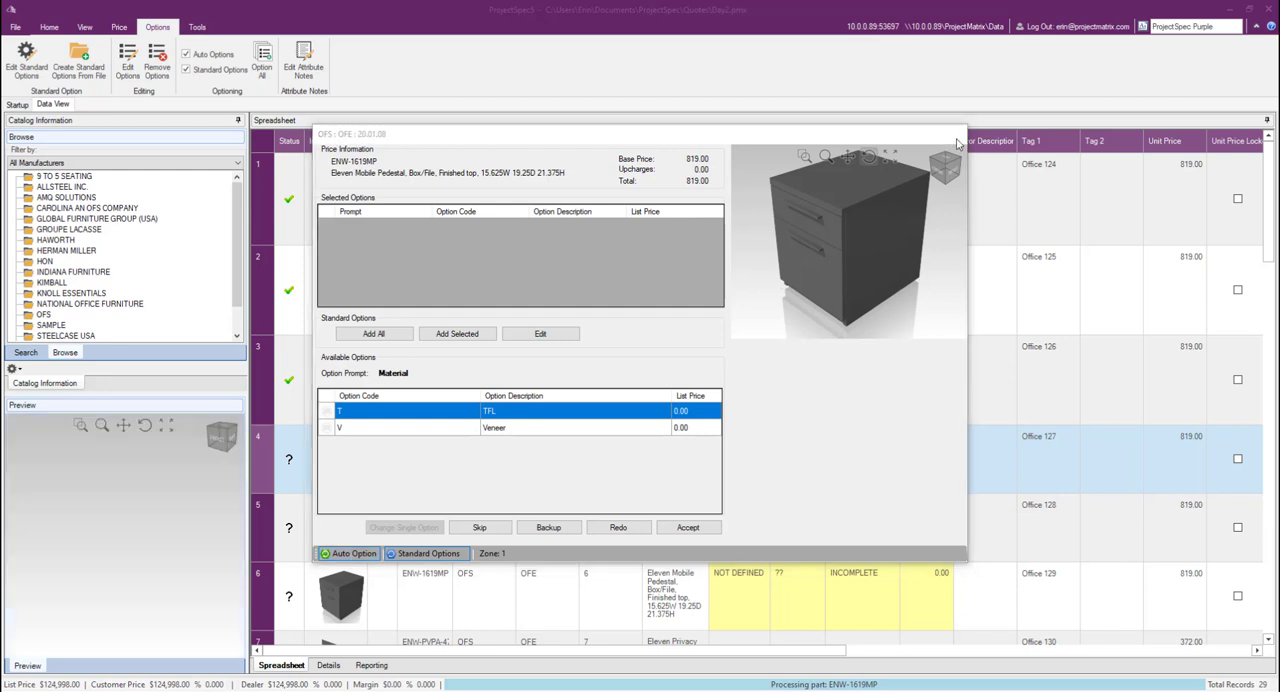
# Step: From record 1's optioning window, save the standard option data table as Video Demo.sotx, replacing the existing file
pyautogui.click(856, 218)
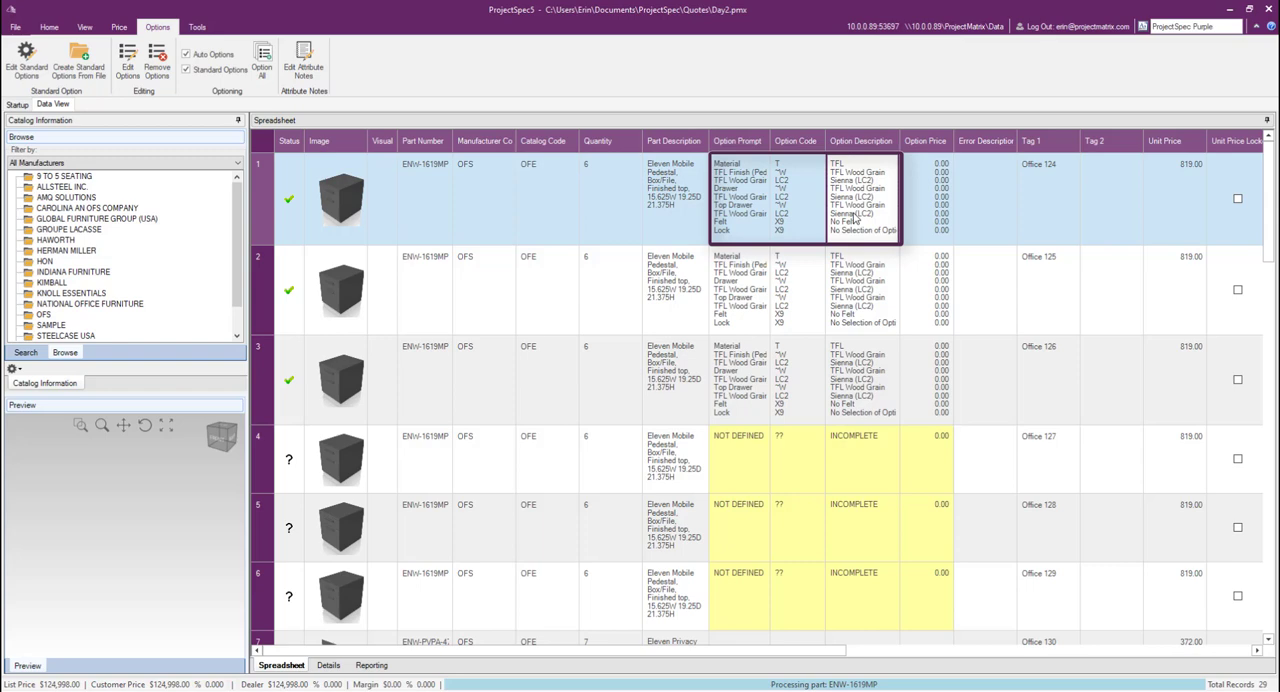
pyautogui.press('F2')
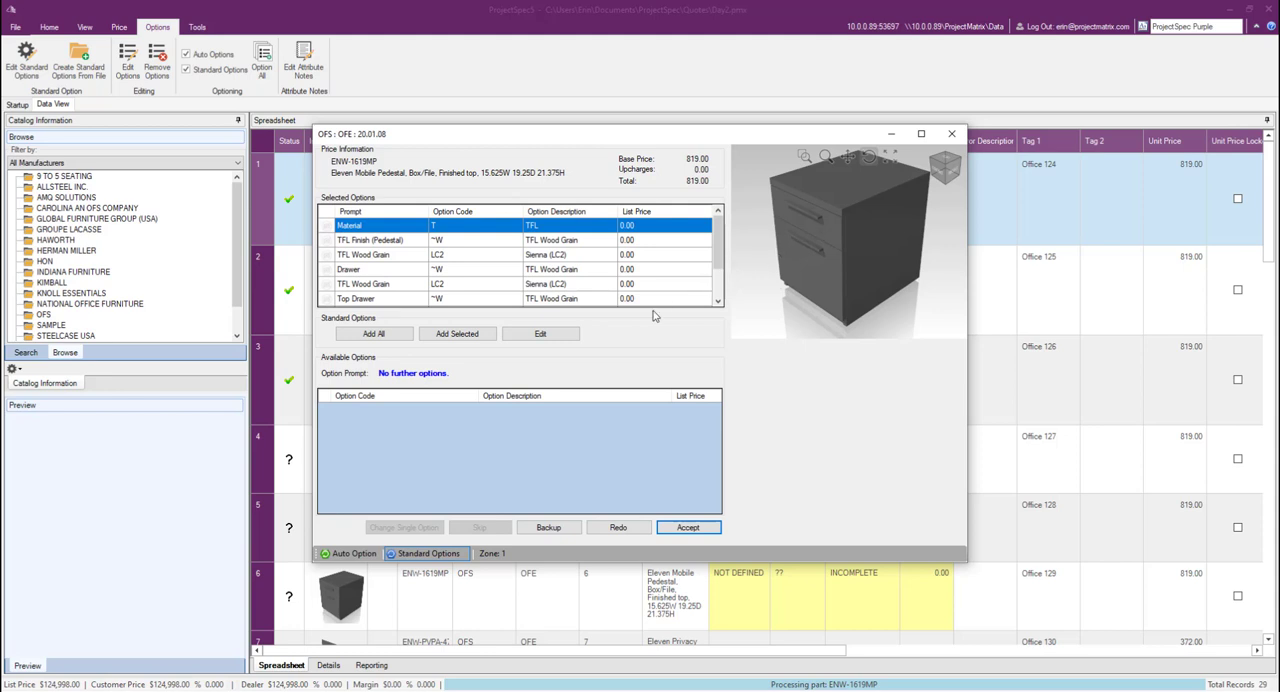
pyautogui.click(540, 334)
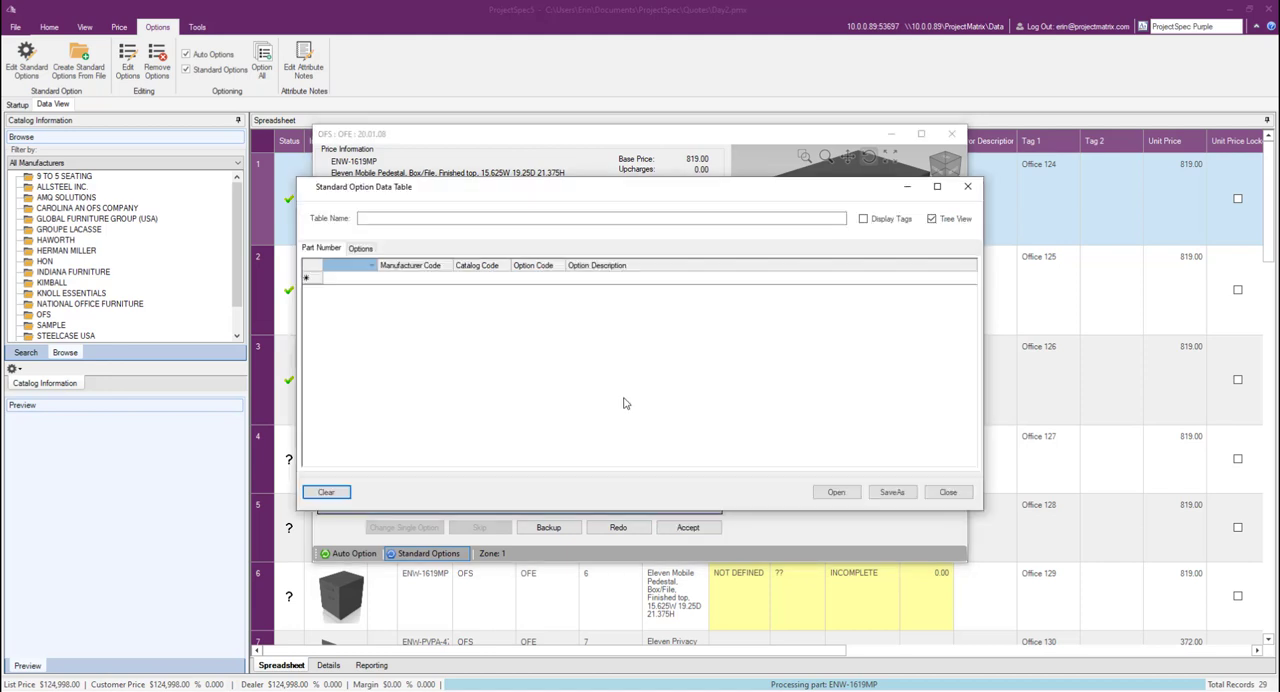
pyautogui.click(891, 492)
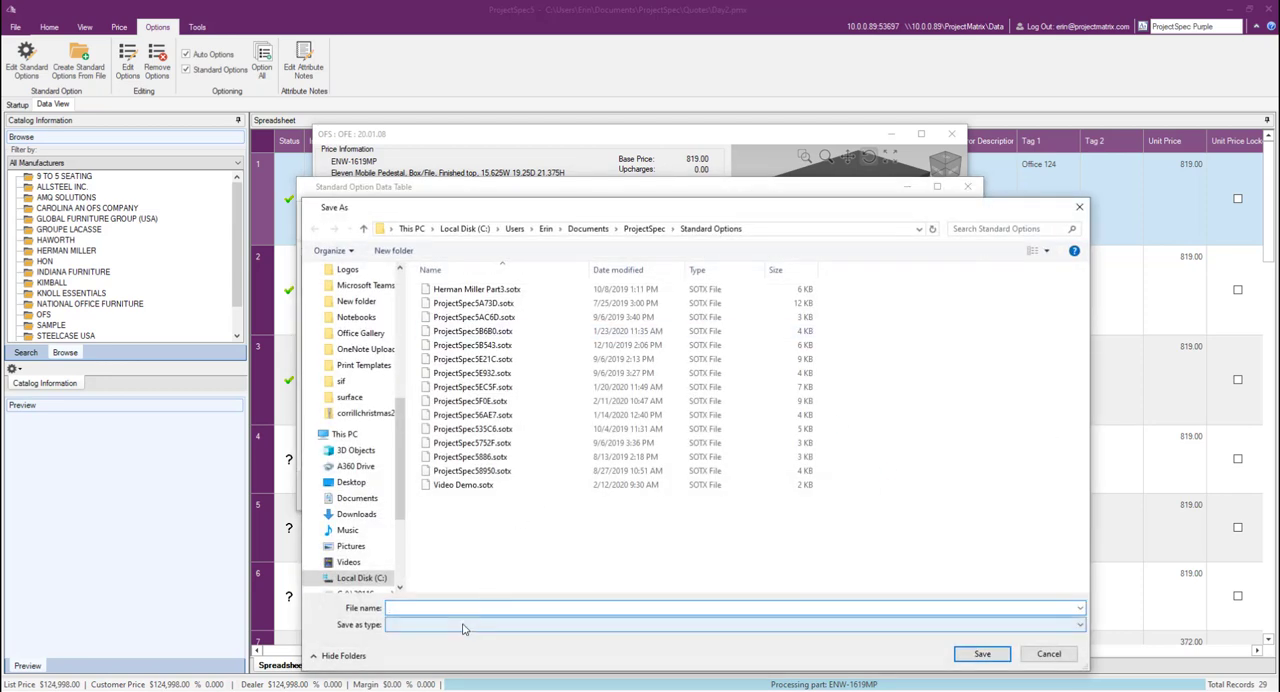
pyautogui.click(482, 486)
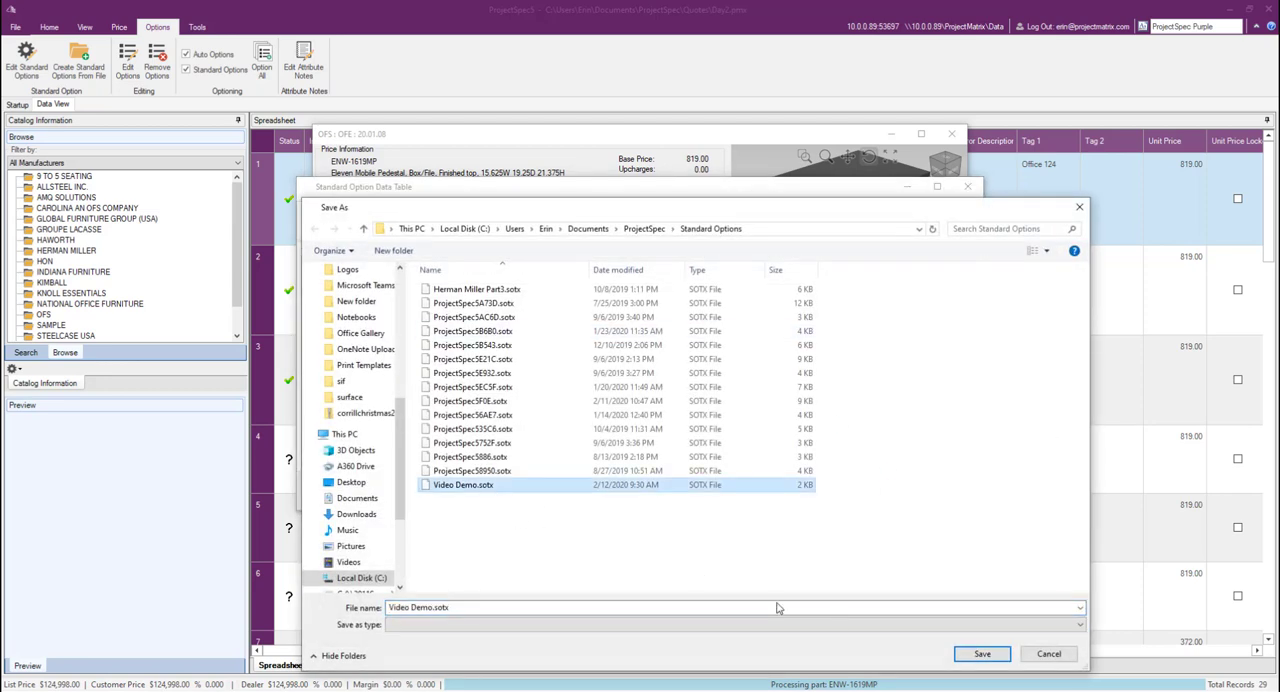
pyautogui.click(993, 659)
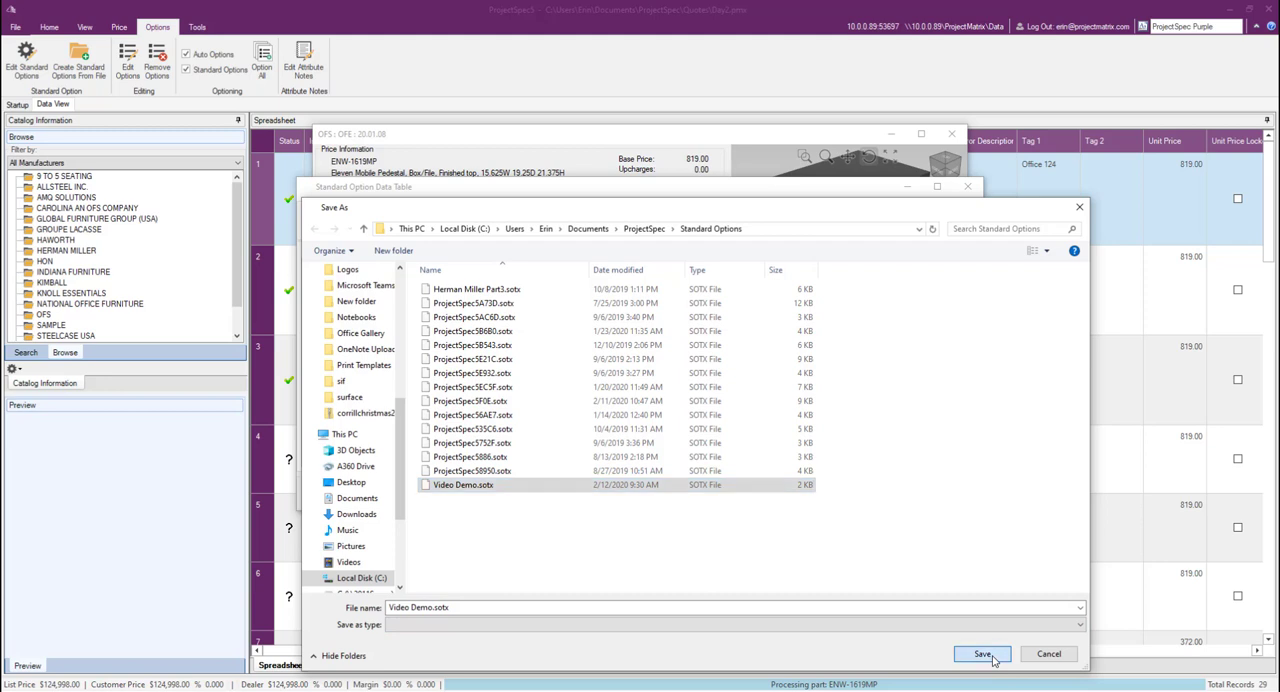
pyautogui.click(962, 497)
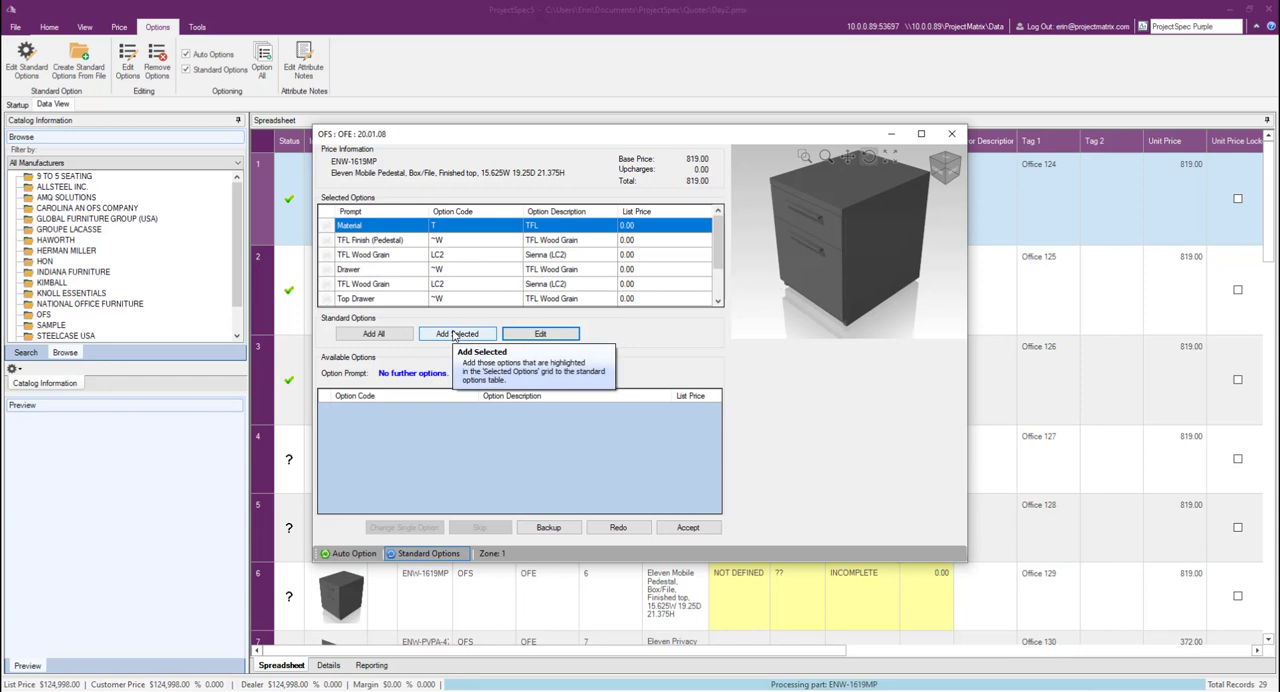
# Step: Start adding all of record 1's selected options to the standards with criteria, limited to part numbers matching ENW*
pyautogui.click(392, 338)
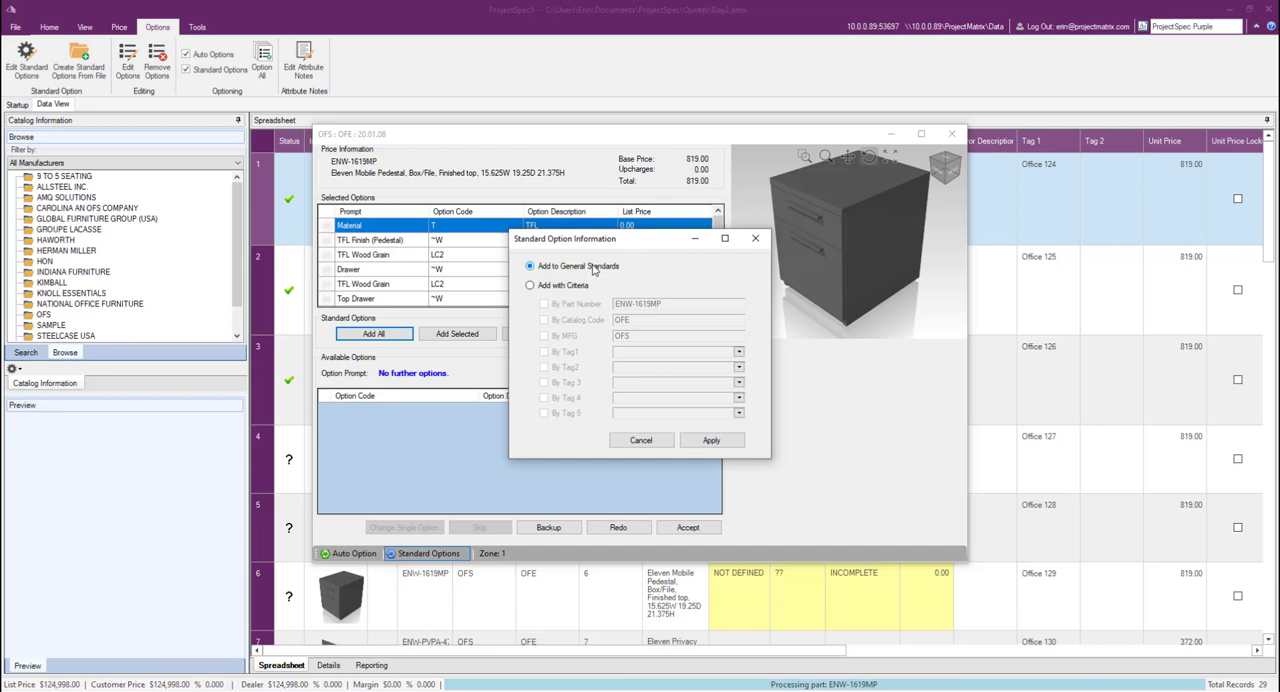
pyautogui.click(566, 286)
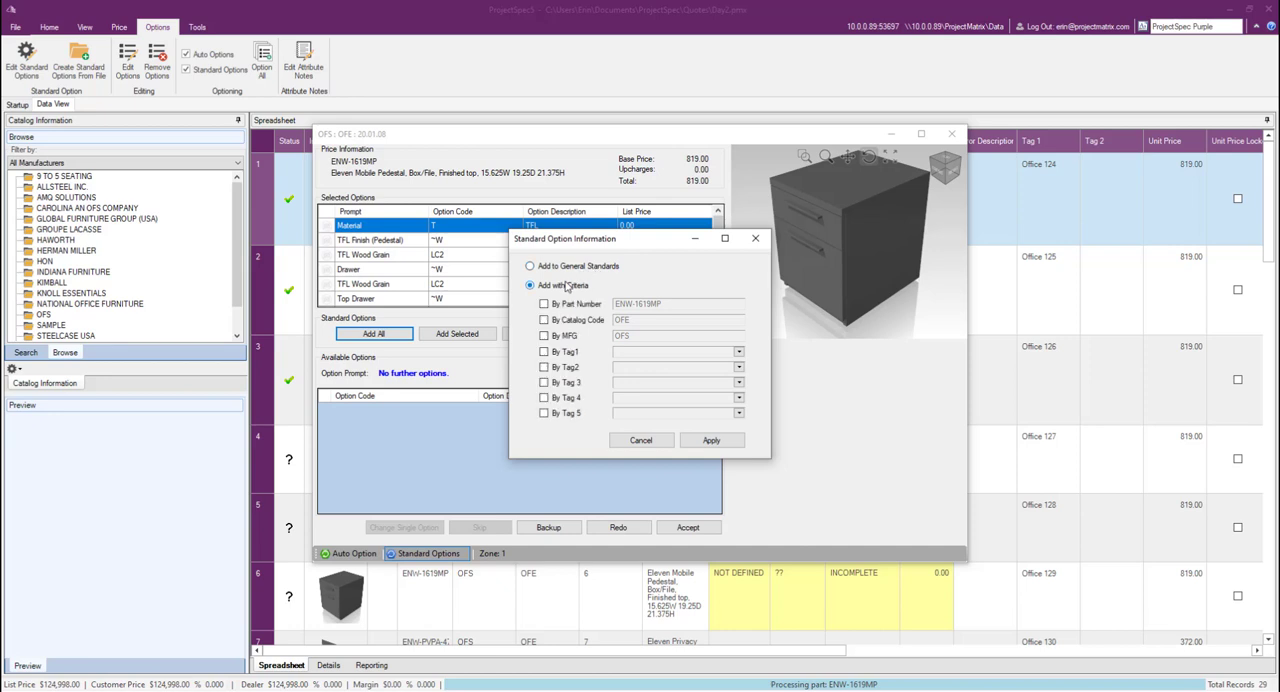
pyautogui.click(544, 304)
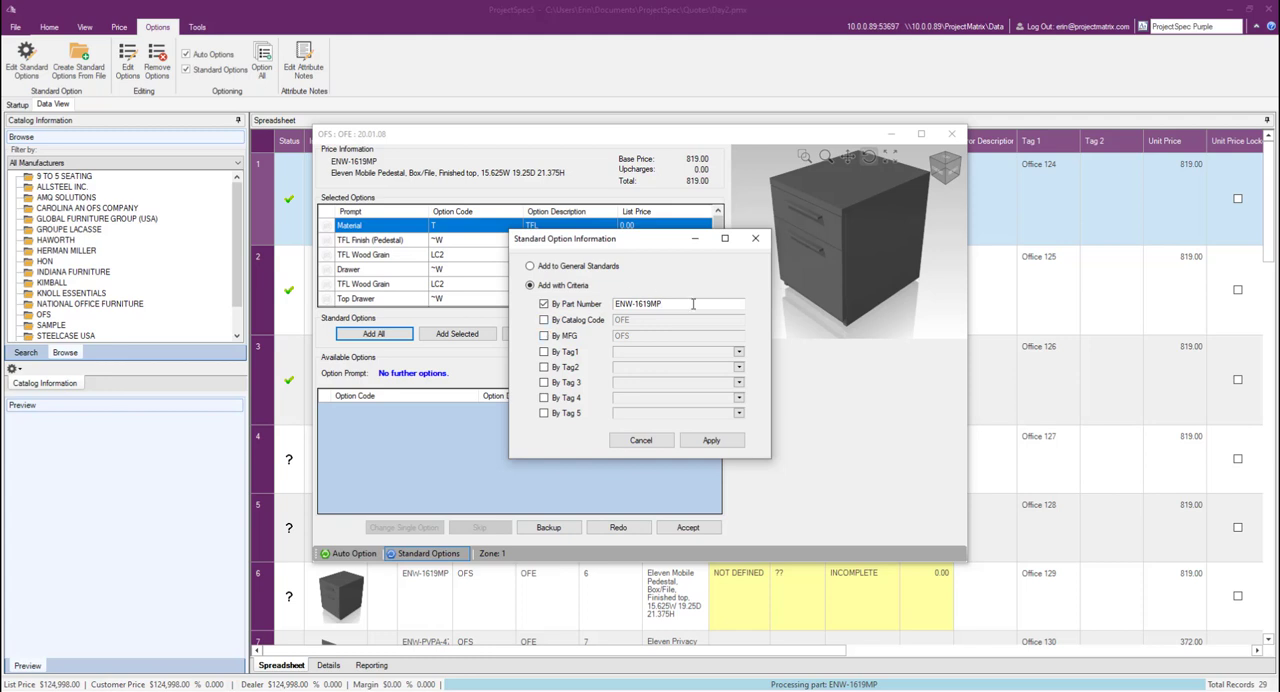
pyautogui.press('BackSpace')
pyautogui.press('BackSpace')
pyautogui.press('BackSpace')
pyautogui.press('BackSpace')
pyautogui.press('BackSpace')
# Step: Extend the part number criteria with catalog code OFE, manufacturer OFS and Tag1 Office 130
pyautogui.click(544, 320)
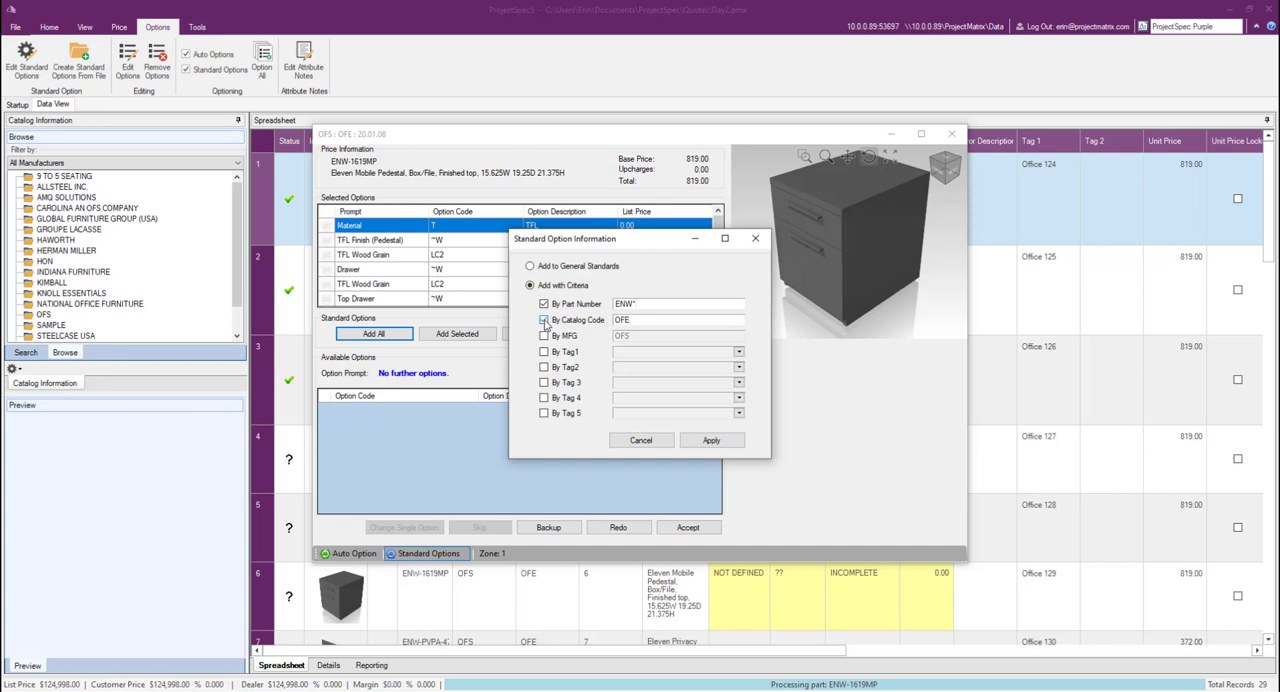
pyautogui.click(544, 337)
pyautogui.click(544, 352)
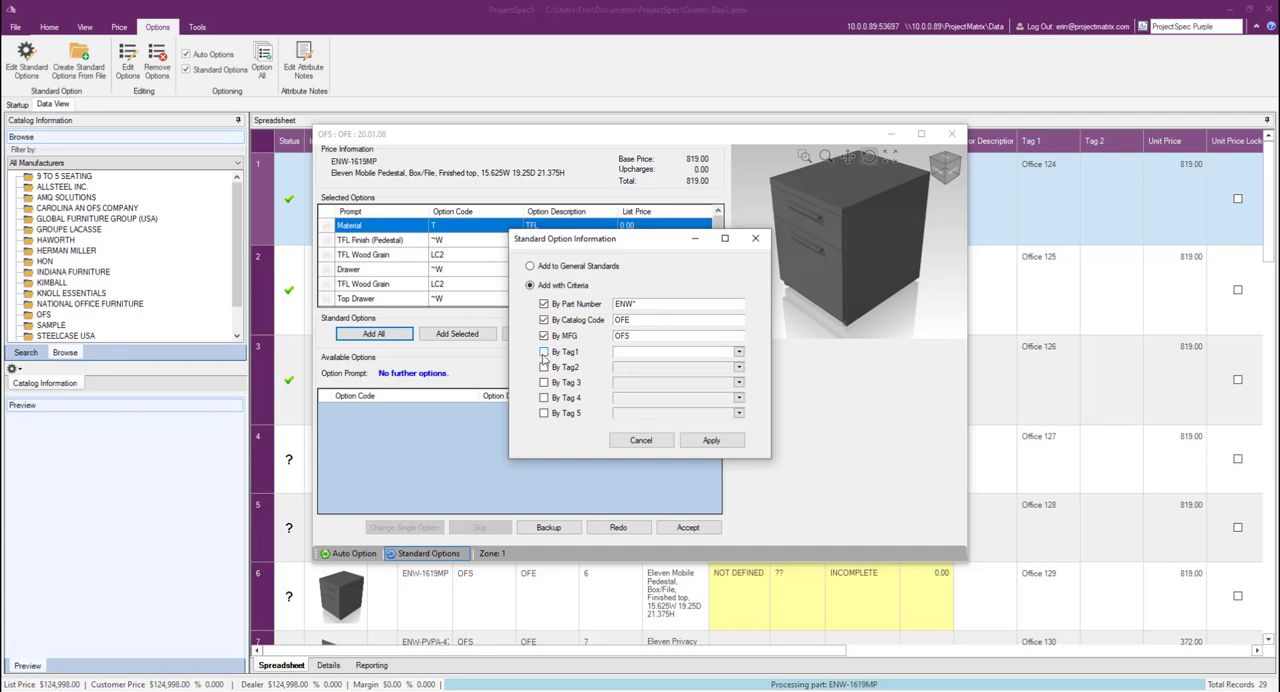
pyautogui.click(719, 351)
pyautogui.write('Office 130')
# Step: Add all of the ENW-1619MP pedestal's options to the general standards instead, and accept the optioning for record 1
pyautogui.click(576, 270)
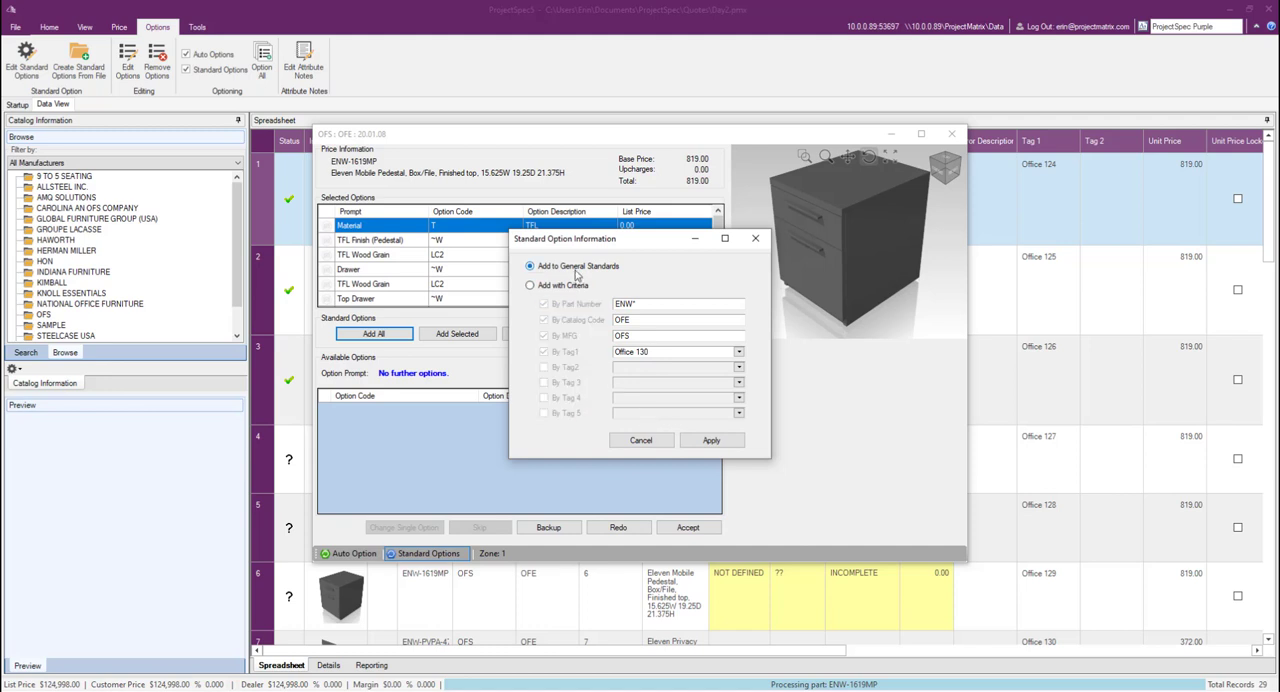
pyautogui.click(708, 441)
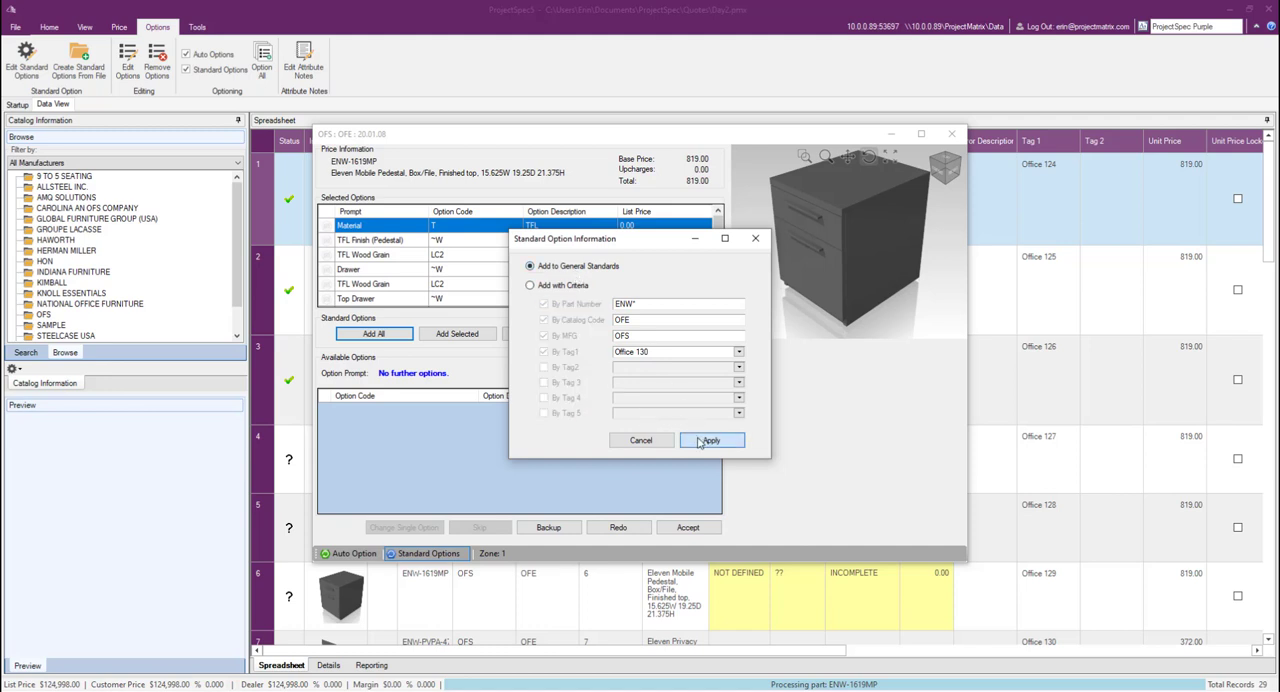
pyautogui.click(688, 526)
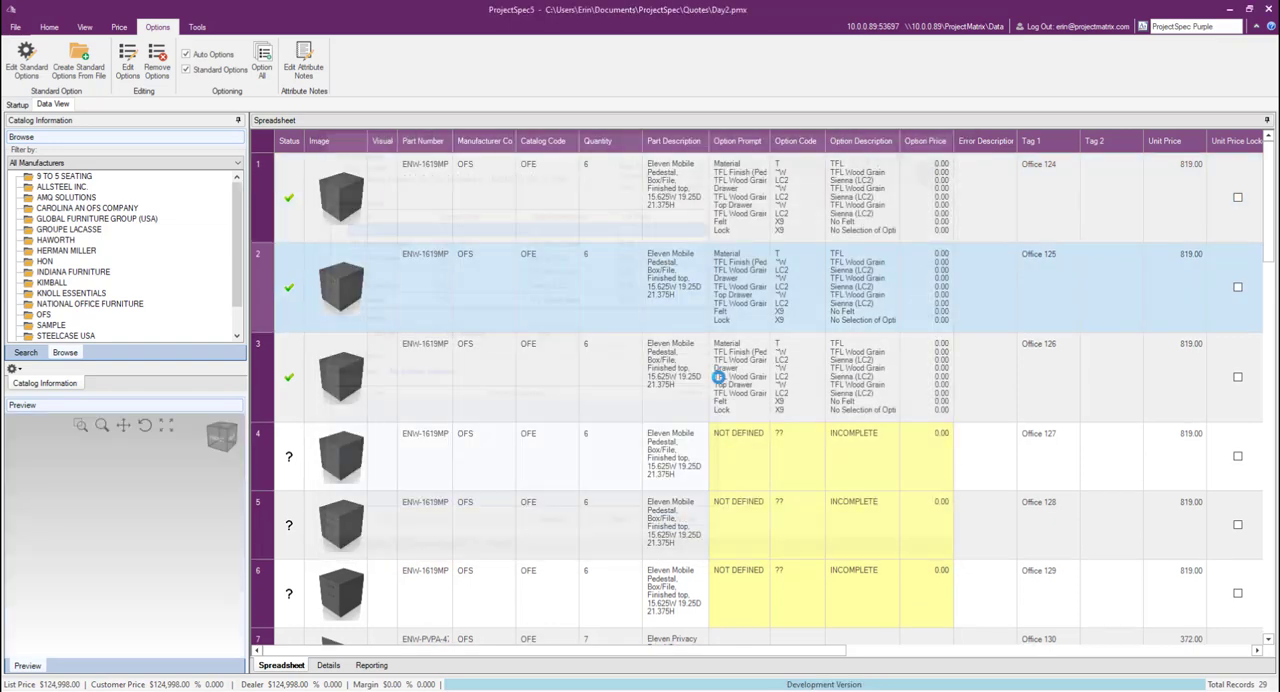
# Step: Open record 4 for optioning, review the options filled in from the standards, and accept them
pyautogui.click(704, 467)
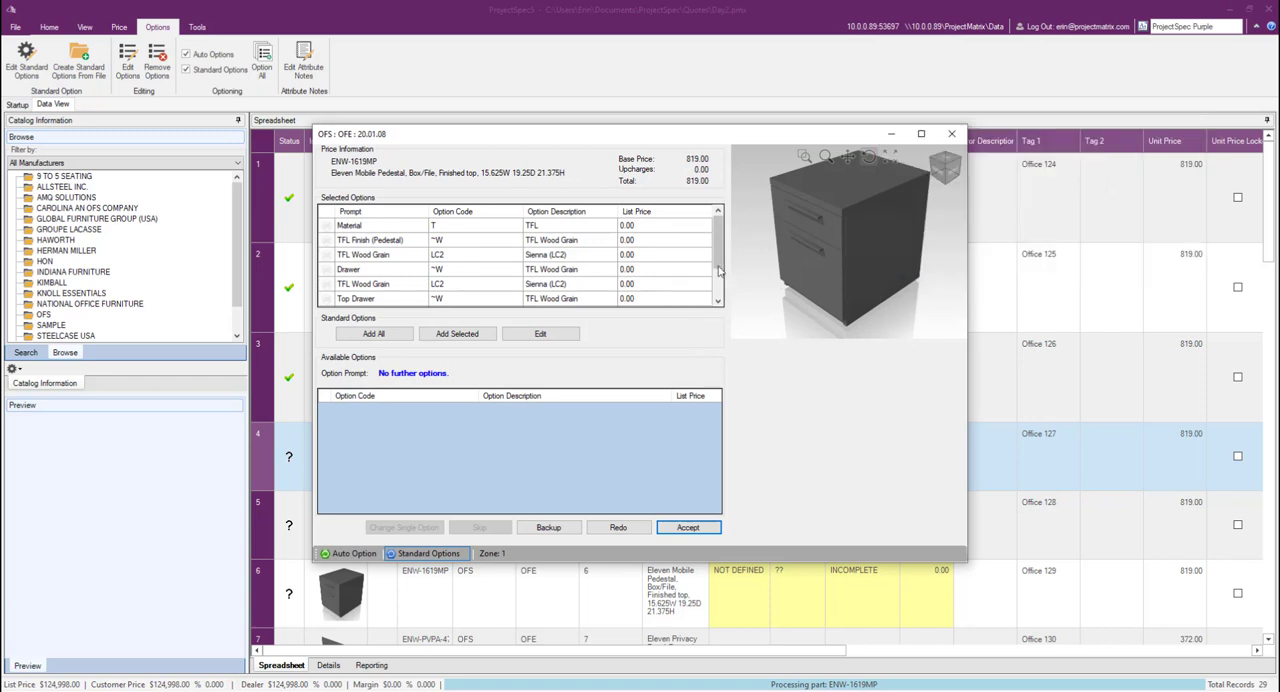
pyautogui.scroll(-1, 718, 300)
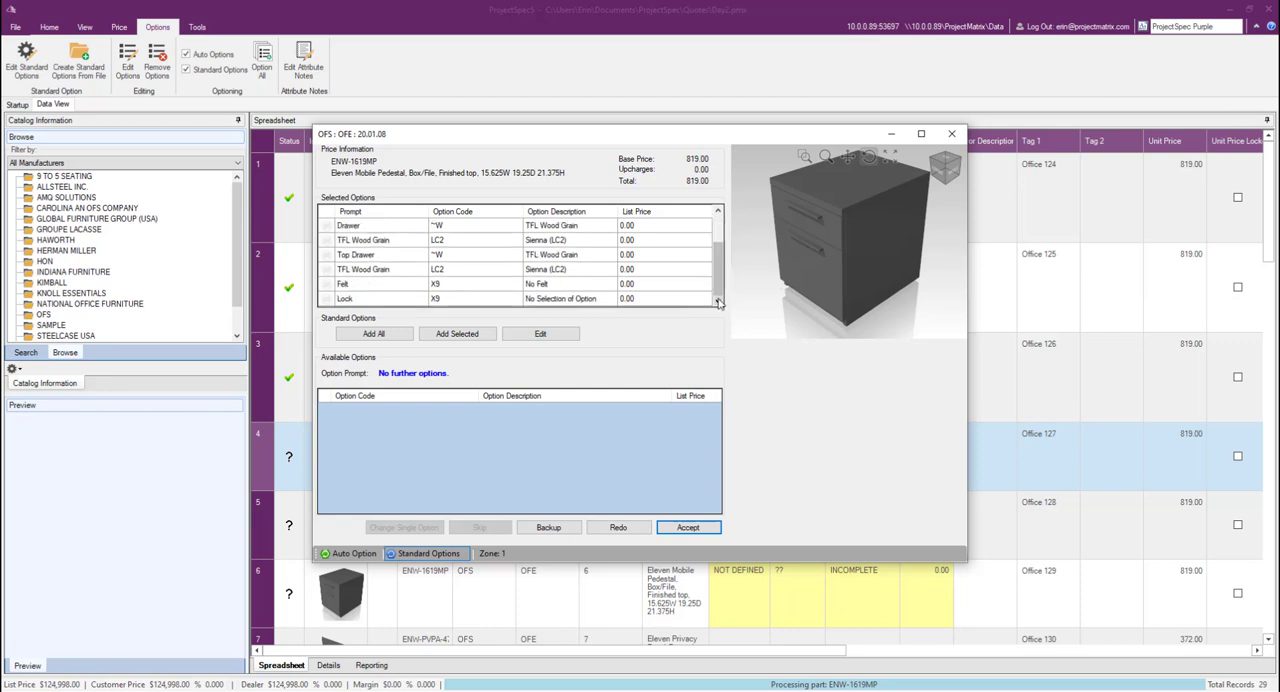
pyautogui.click(714, 532)
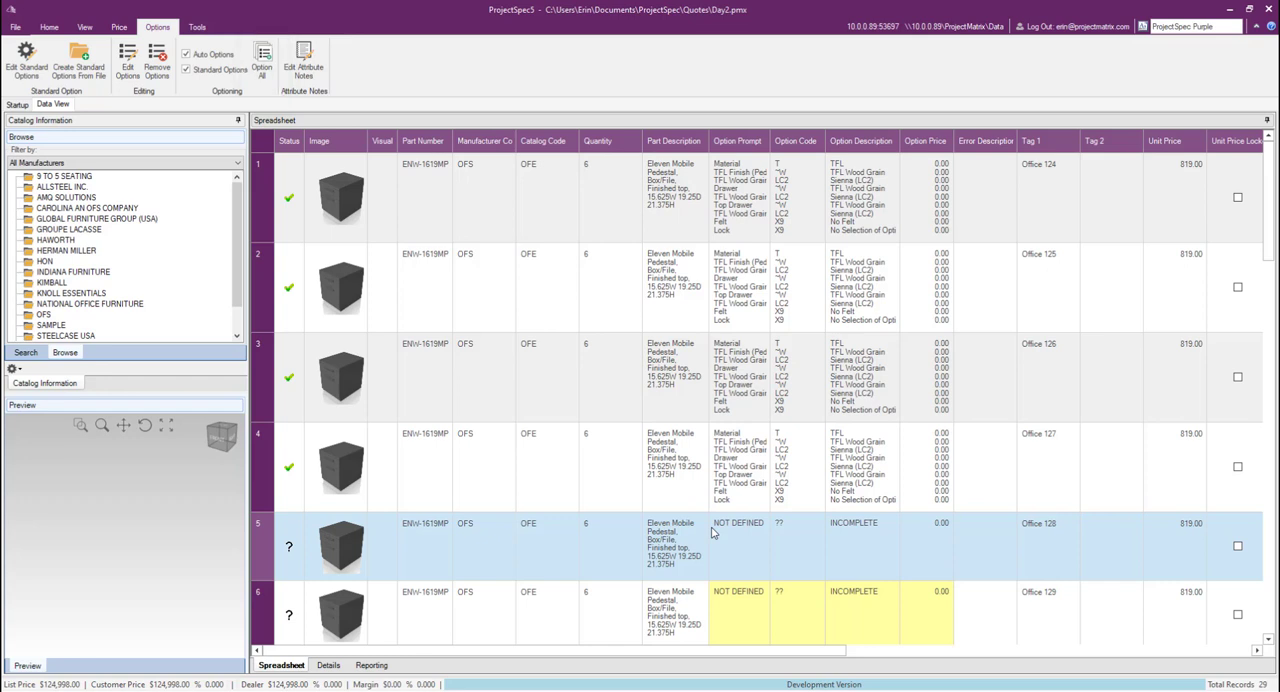
# Step: Option the Eleven Base in record 13 with the Polar color, add all its options to the general standards, and accept
pyautogui.scroll(-5, 713, 532)
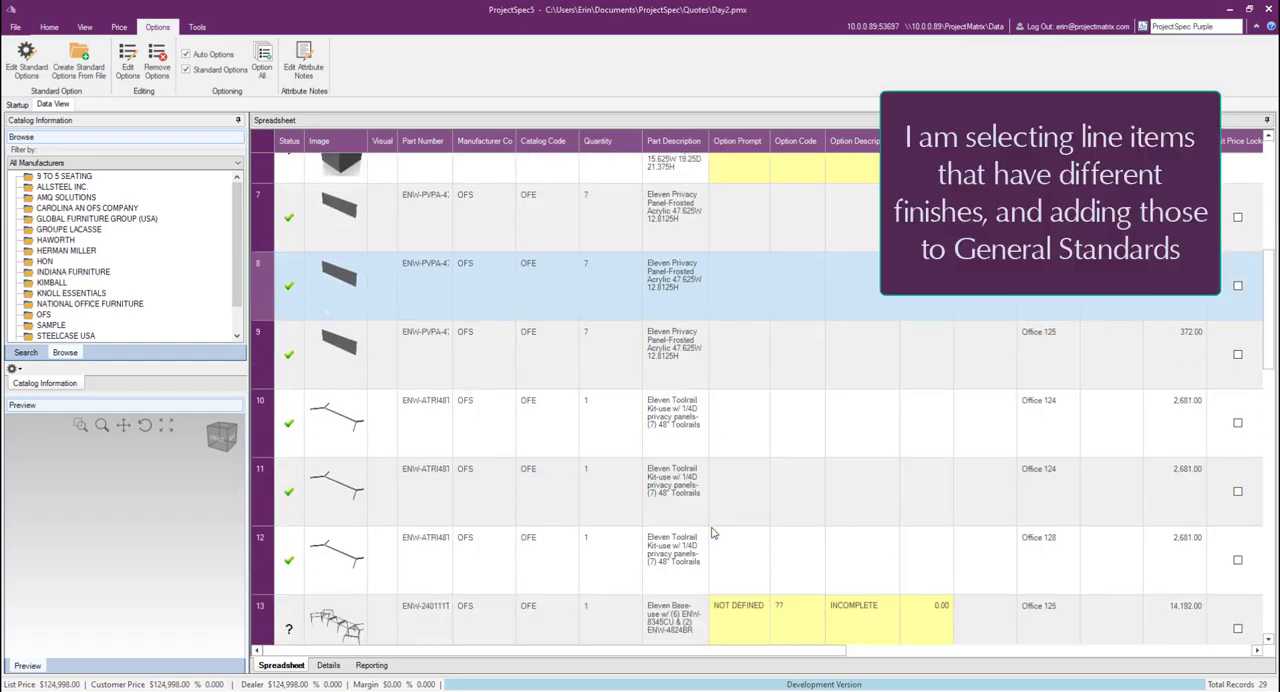
pyautogui.click(713, 532)
pyautogui.doubleClick(712, 529)
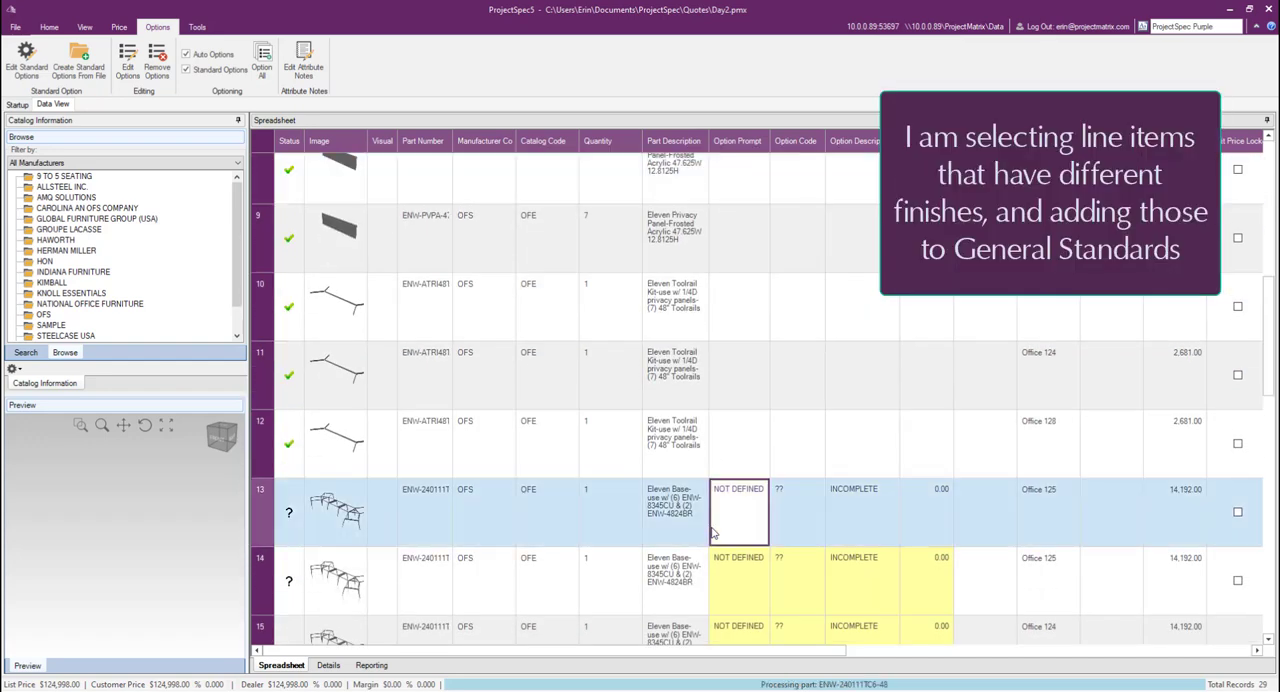
pyautogui.doubleClick(619, 413)
pyautogui.click(510, 337)
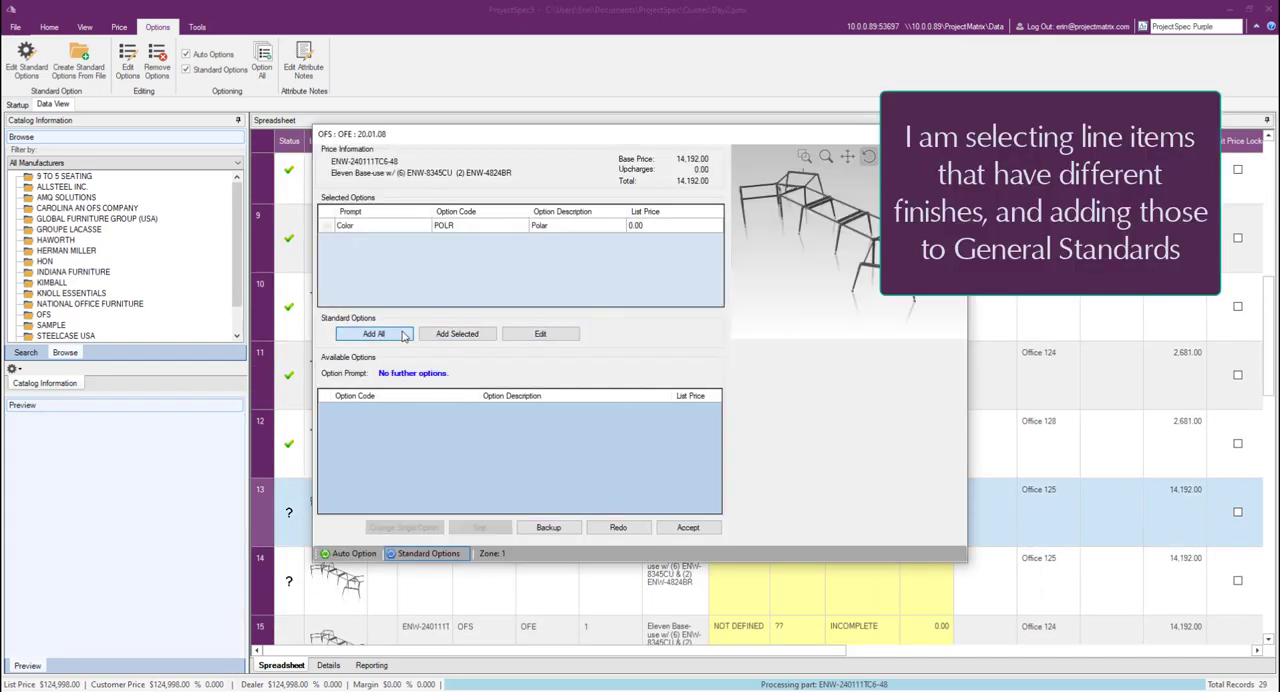
pyautogui.click(710, 439)
pyautogui.click(688, 530)
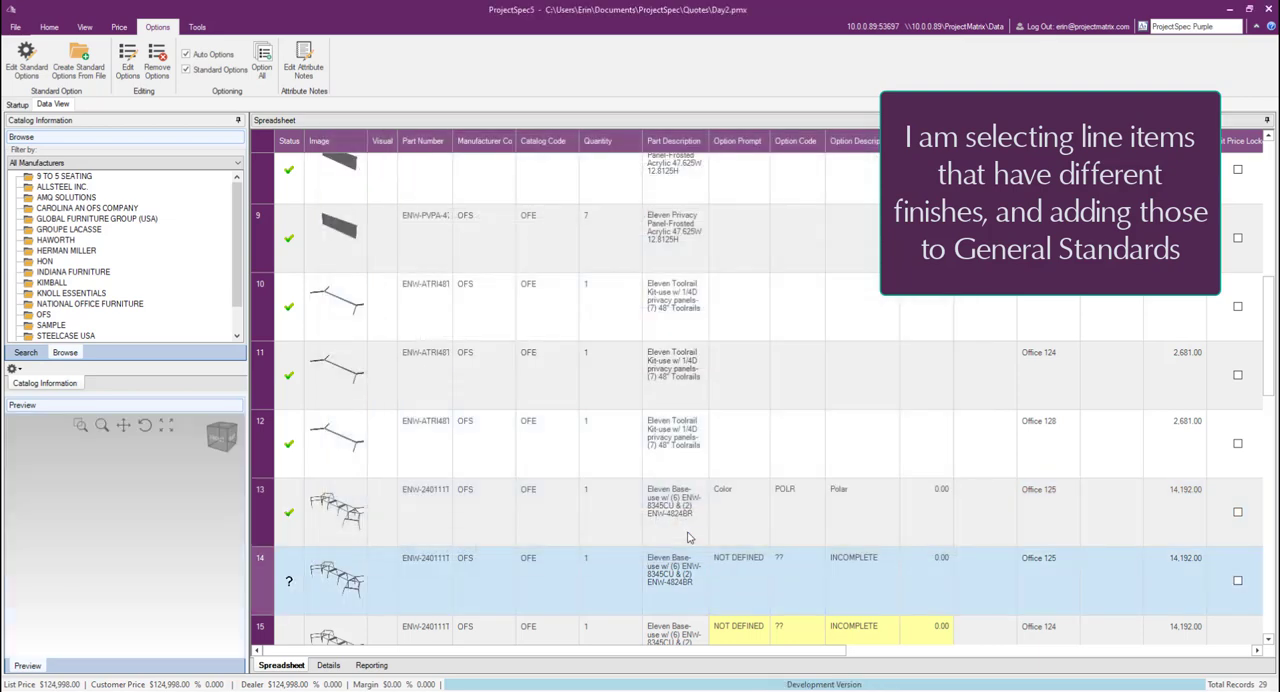
# Step: Option the ENW-8345CU worksurface in record 16 with Sienna TFL wood grain and a square 3mm PVC edge, adding its options to the standards
pyautogui.doubleClick(553, 418)
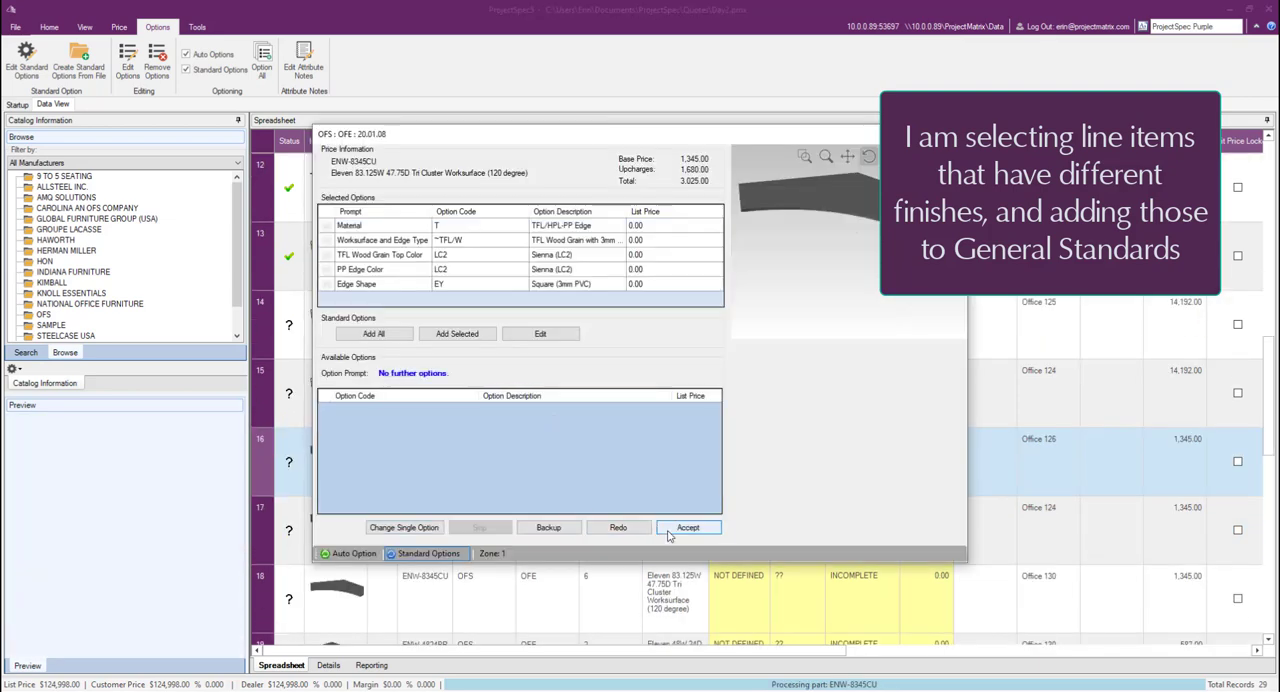
pyautogui.click(456, 338)
pyautogui.click(705, 440)
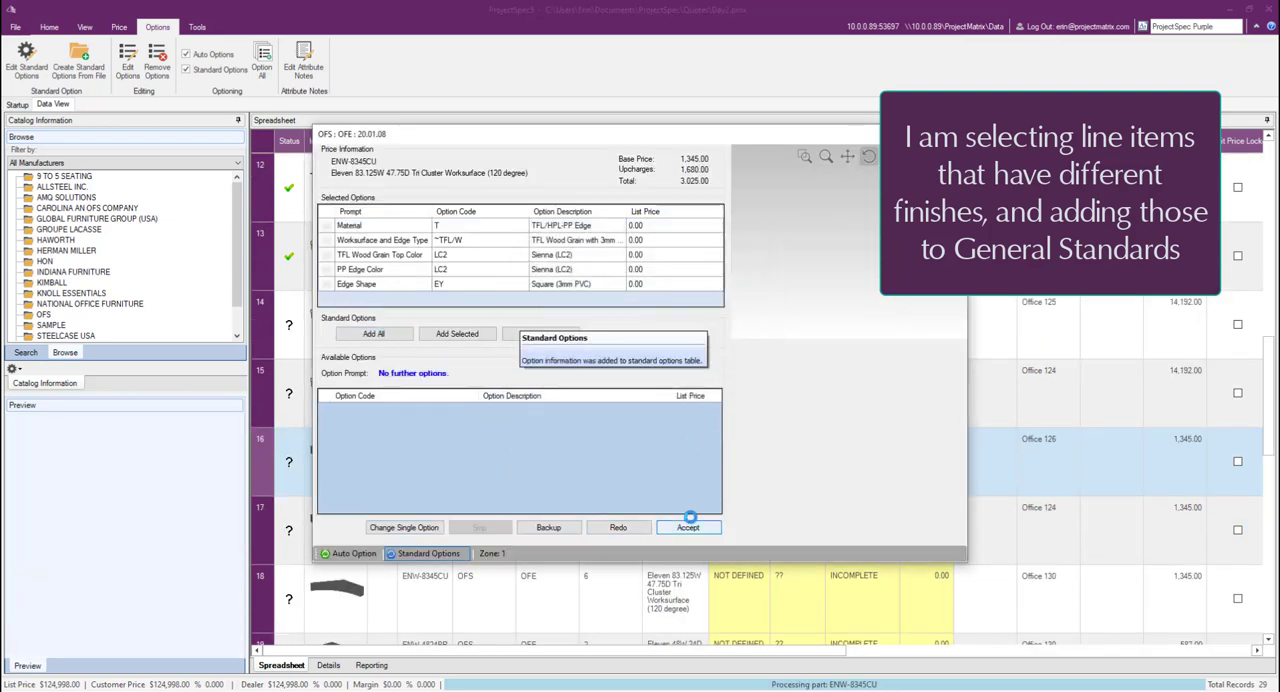
pyautogui.click(688, 528)
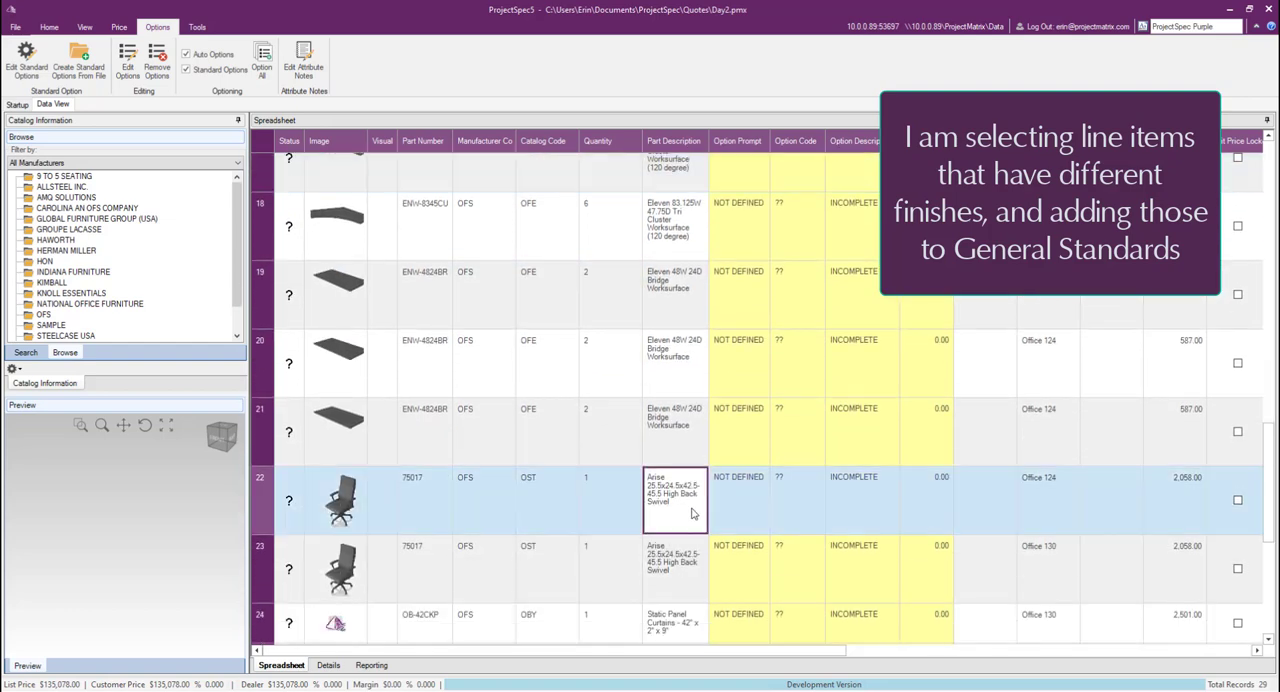
# Step: Option the Arise chair in record 22 with Grade 3 Vinyl, CF Stinson Laredo, Blue Moon L26, and add all options to the standards
pyautogui.doubleClick(616, 446)
pyautogui.doubleClick(613, 430)
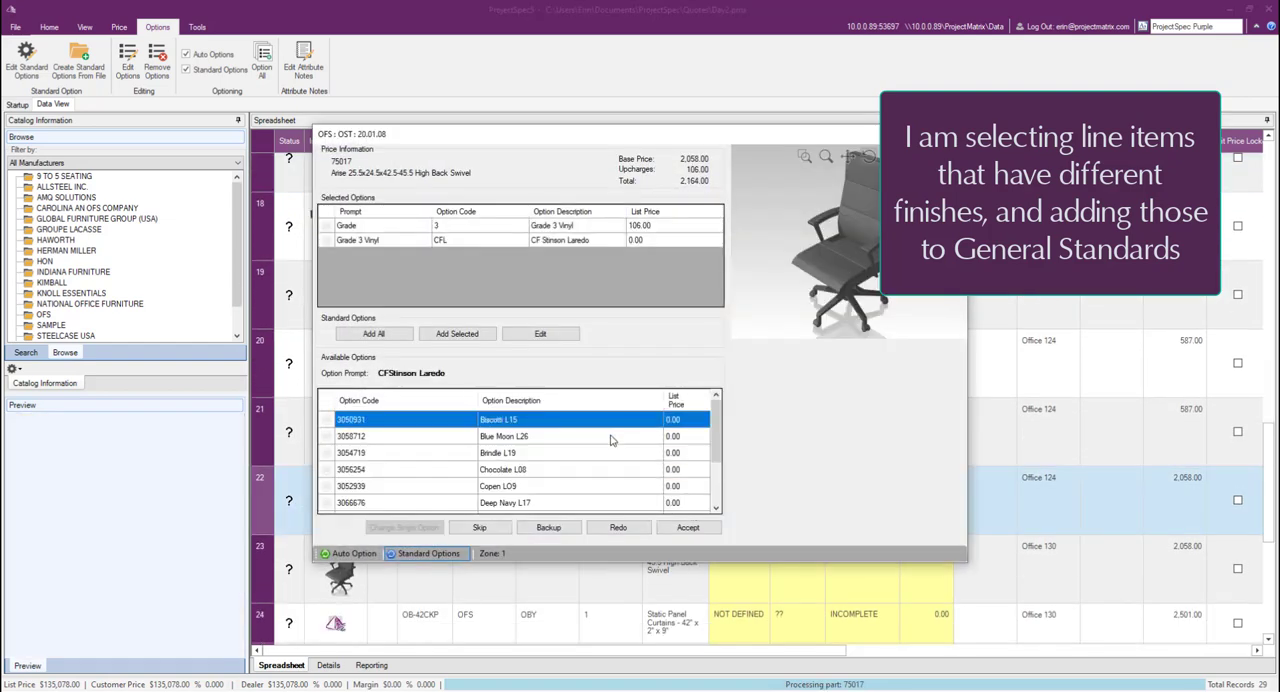
pyautogui.doubleClick(613, 437)
pyautogui.click(374, 334)
pyautogui.click(702, 441)
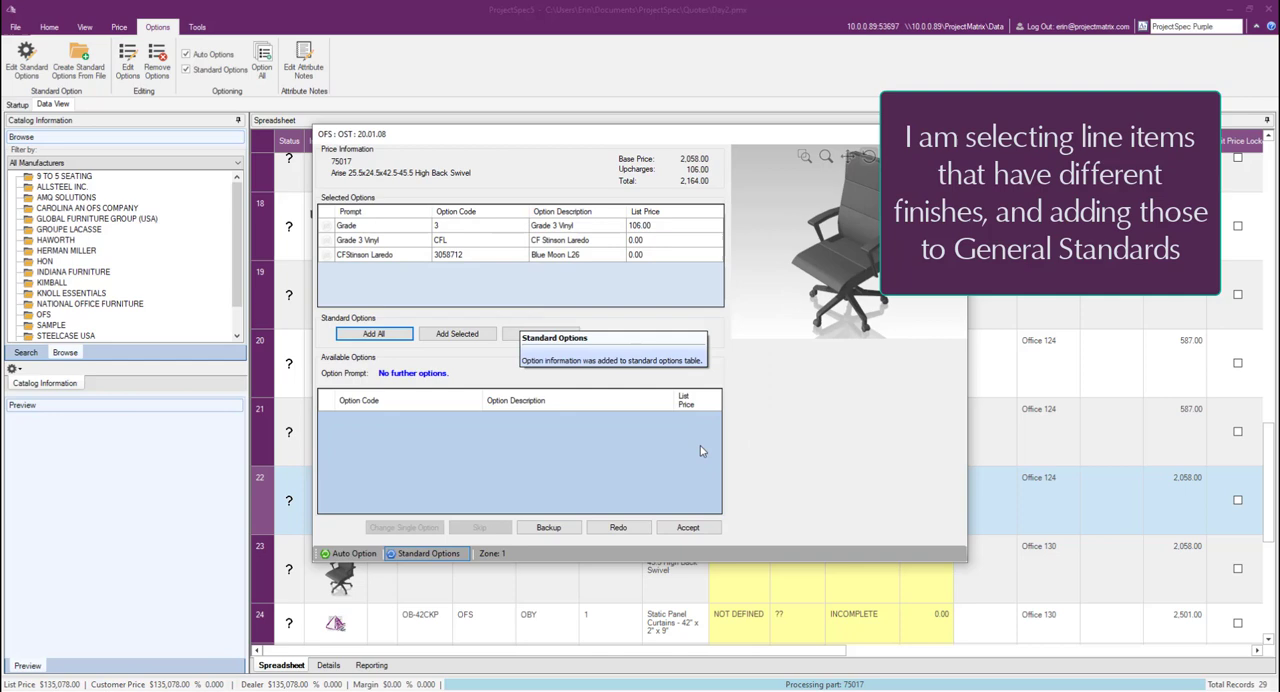
pyautogui.click(685, 523)
# Step: Run Option All on all records of the quote
pyautogui.scroll(8, 681, 518)
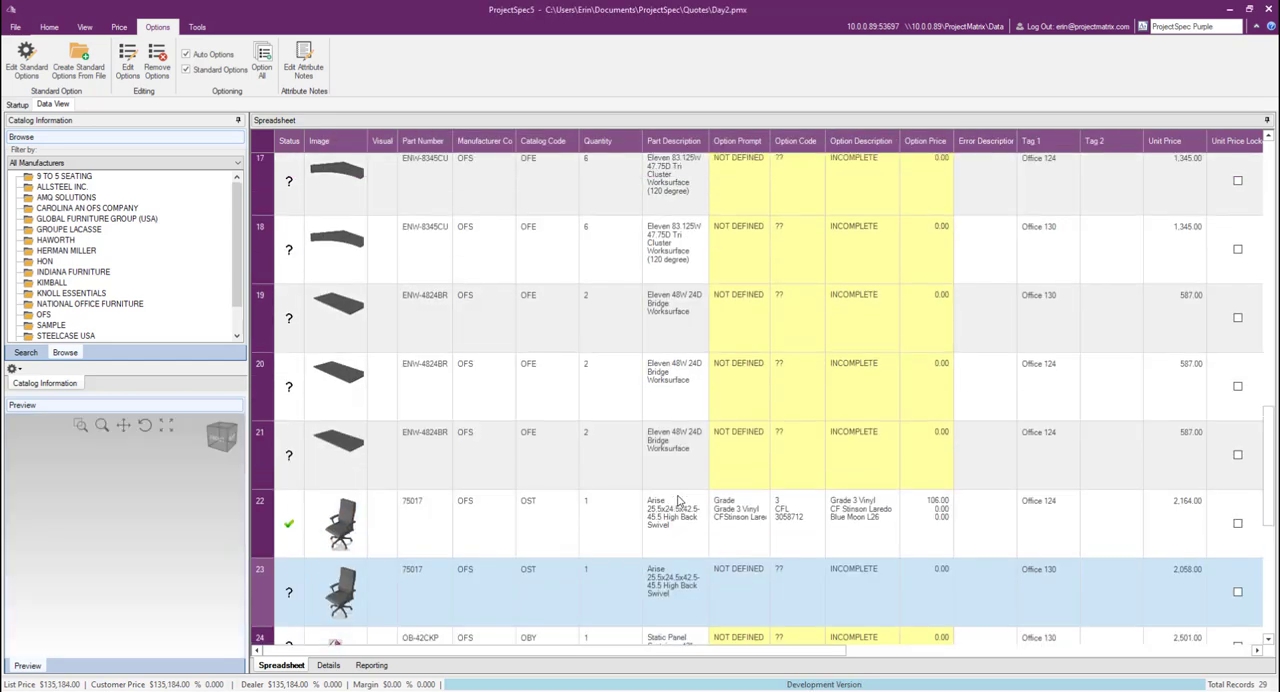
pyautogui.scroll(4, 678, 489)
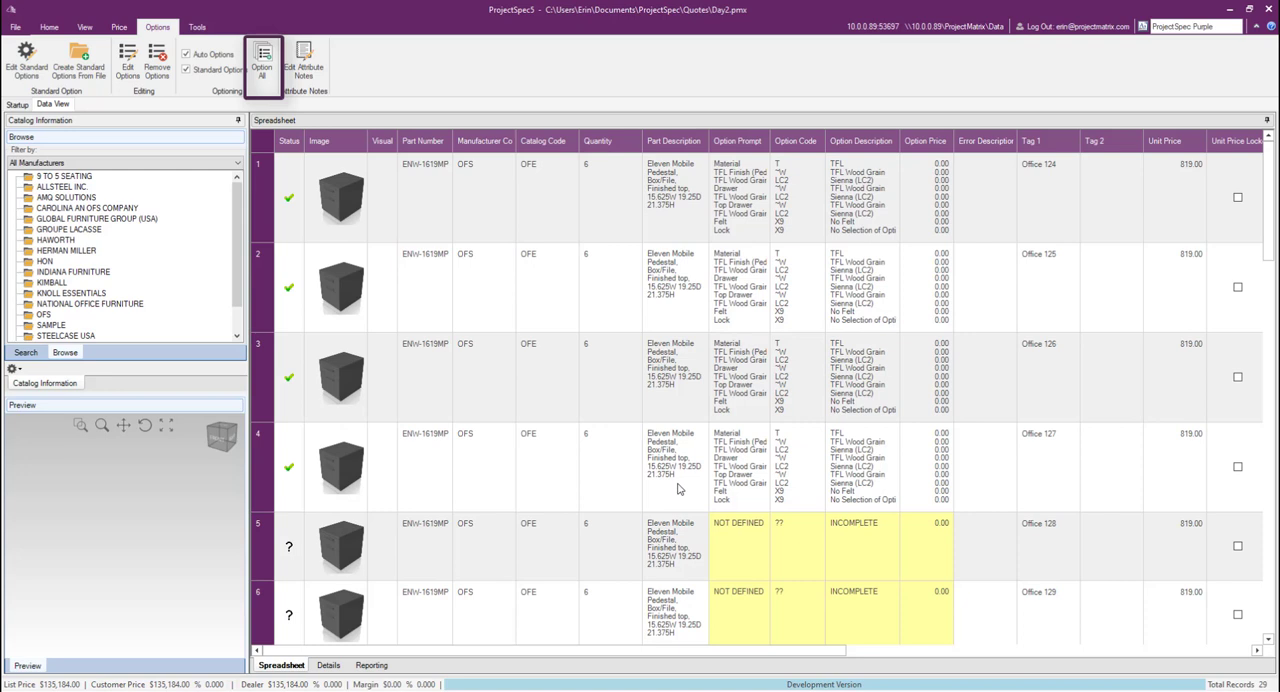
pyautogui.click(266, 68)
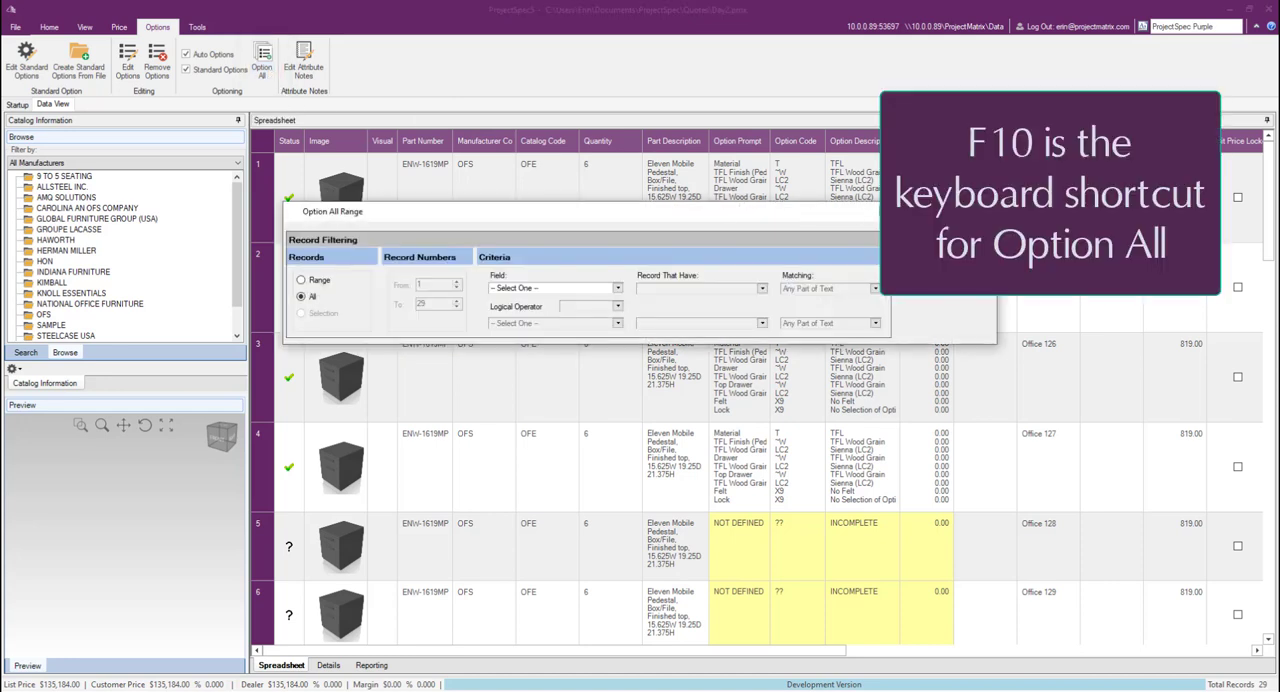
pyautogui.click(943, 246)
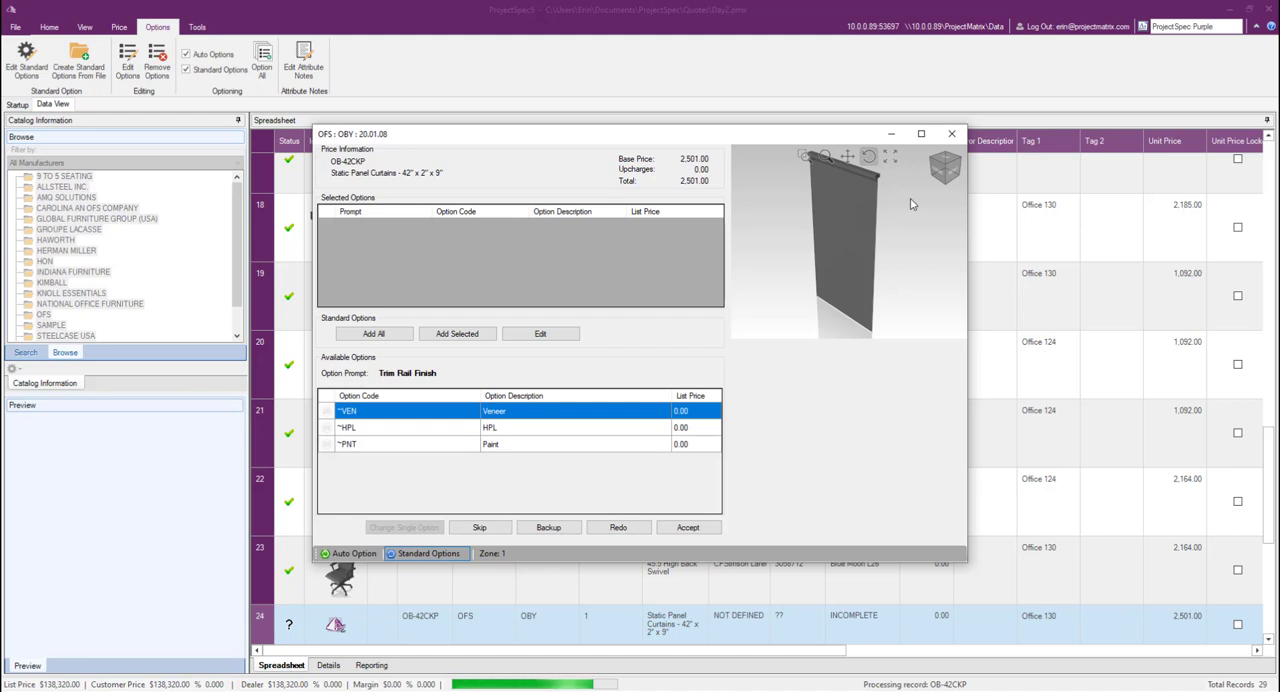
# Step: Add the Veneer trim rail finish for the OB-42CKP static panel curtain to the general standards
pyautogui.doubleClick(627, 414)
pyautogui.click(674, 393)
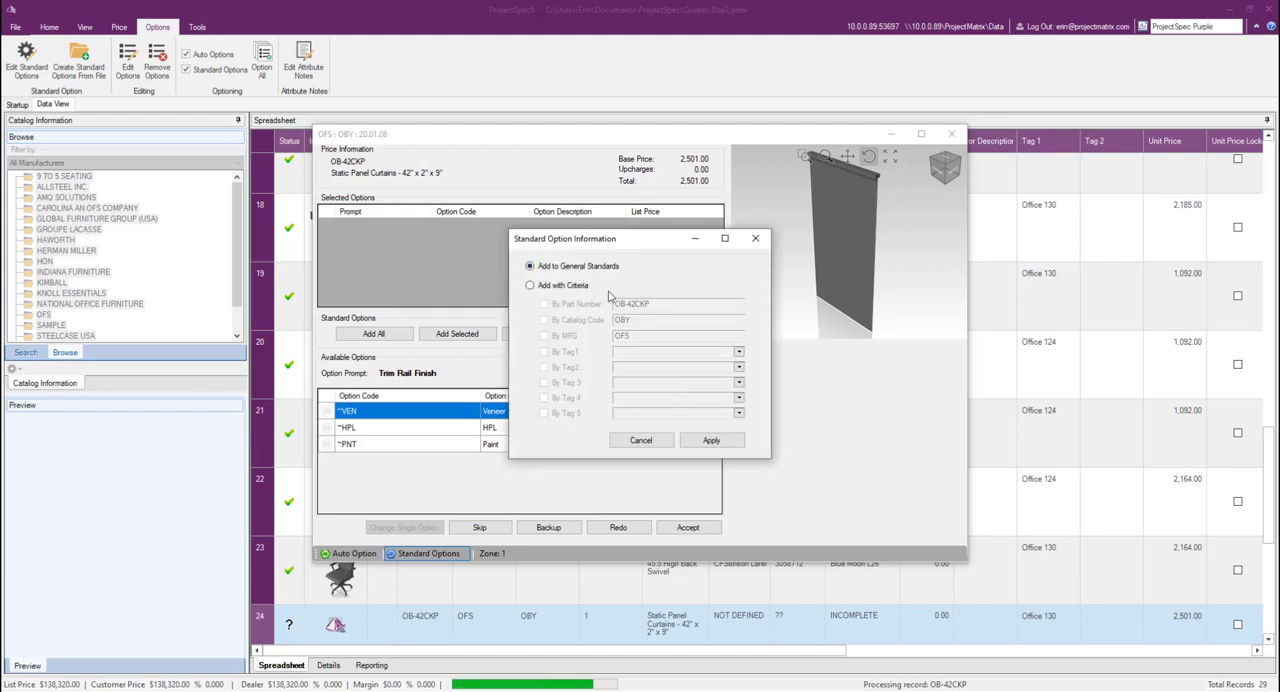
pyautogui.click(574, 287)
pyautogui.click(581, 266)
pyautogui.click(711, 440)
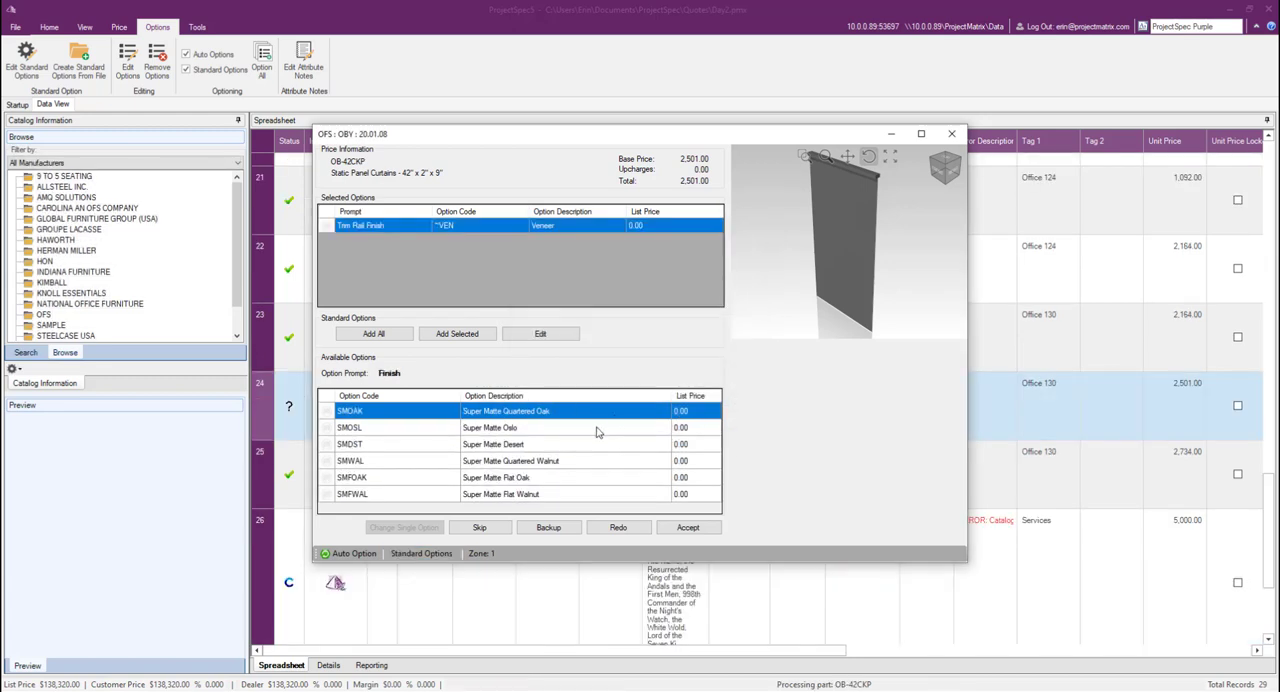
# Step: Option the OB-42CKP curtain with Super Matte Oslo finish, VUE - Lattice textile and Carnegie Lattice 20, and accept
pyautogui.doubleClick(600, 428)
pyautogui.doubleClick(610, 419)
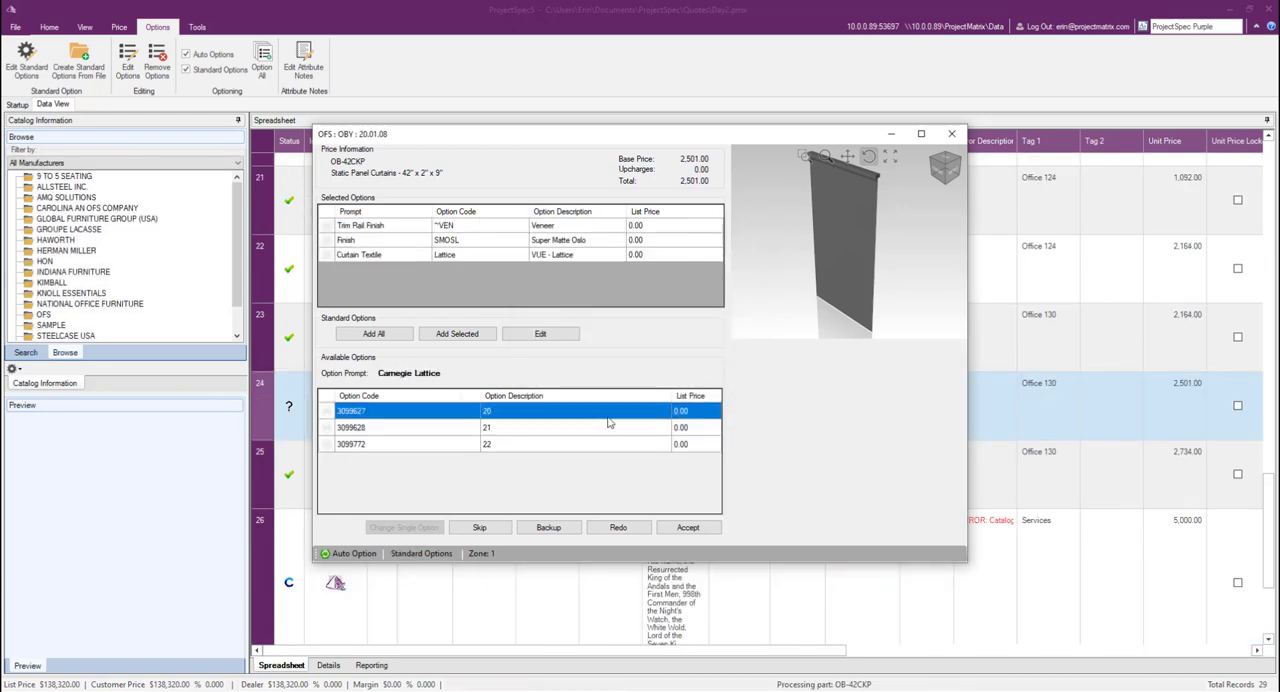
pyautogui.doubleClick(610, 419)
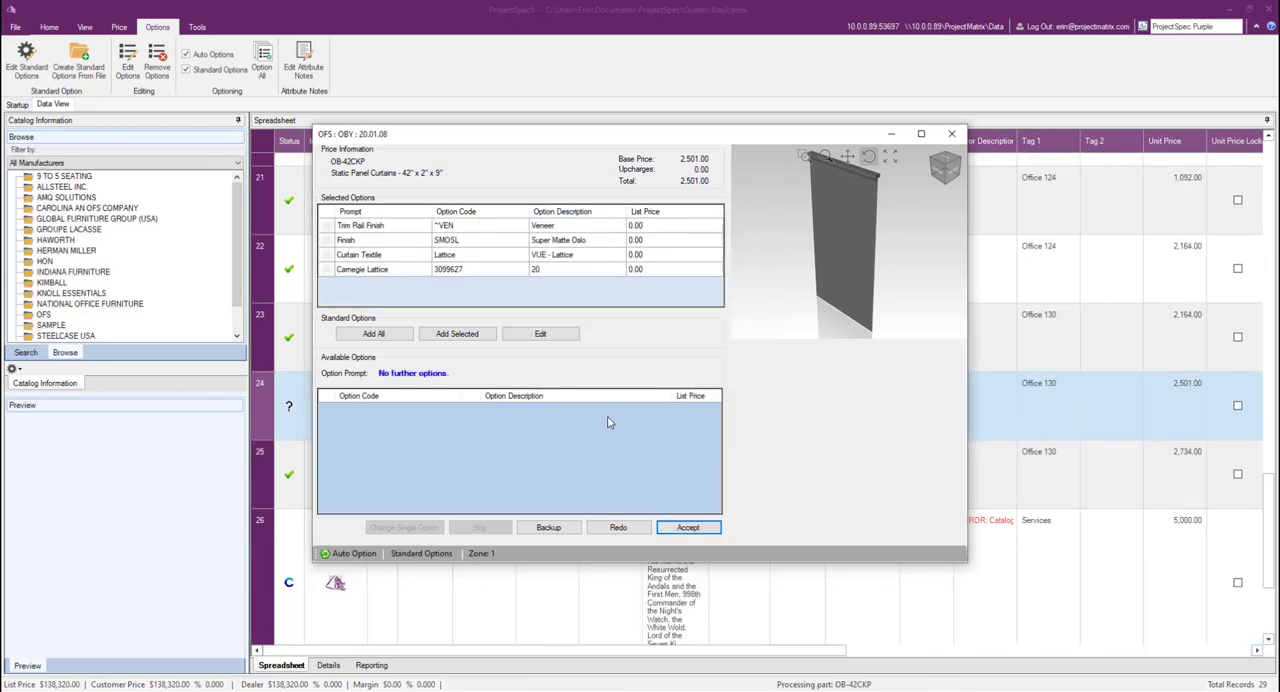
pyautogui.click(686, 527)
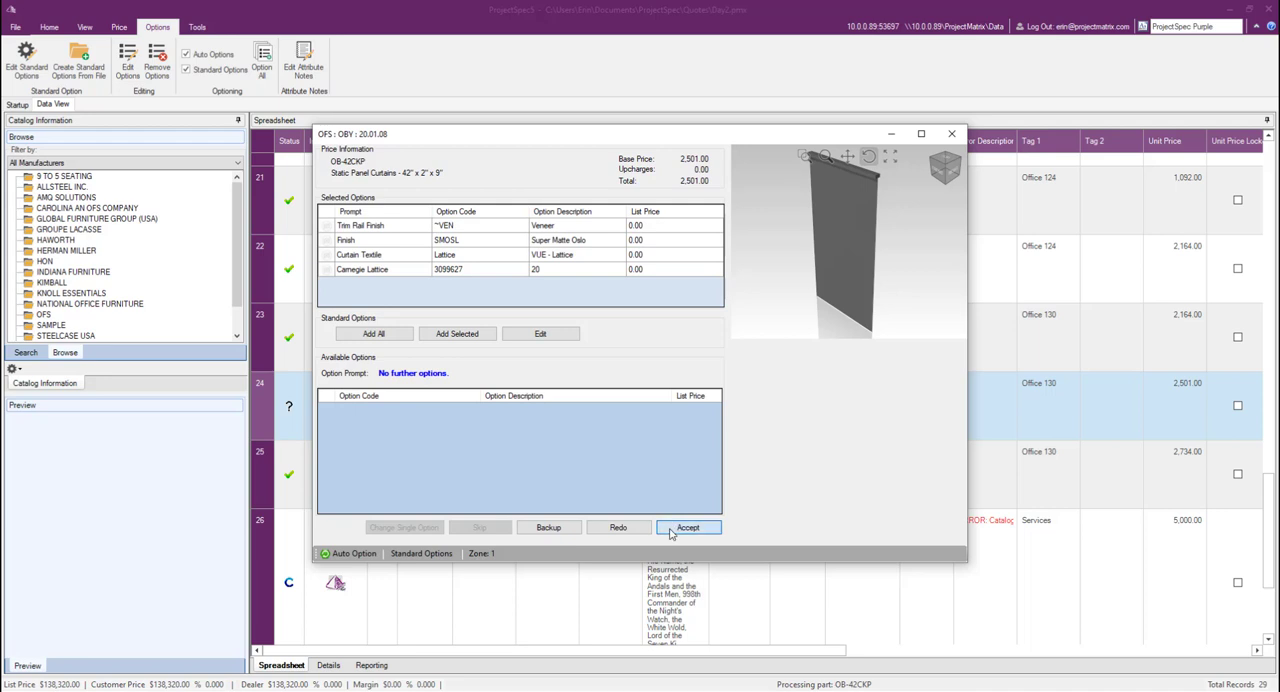